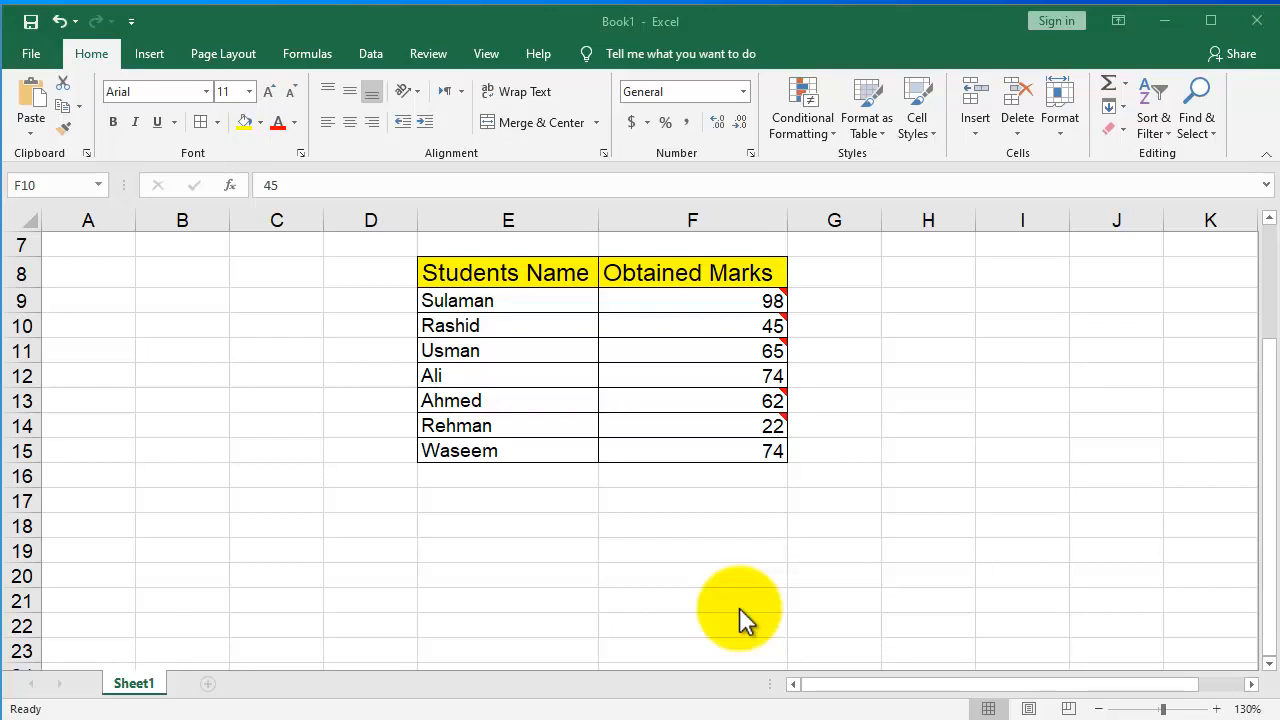
Open the comment on cell F10 for editing and select its text "Improve your Marks".
left_click(739, 607)
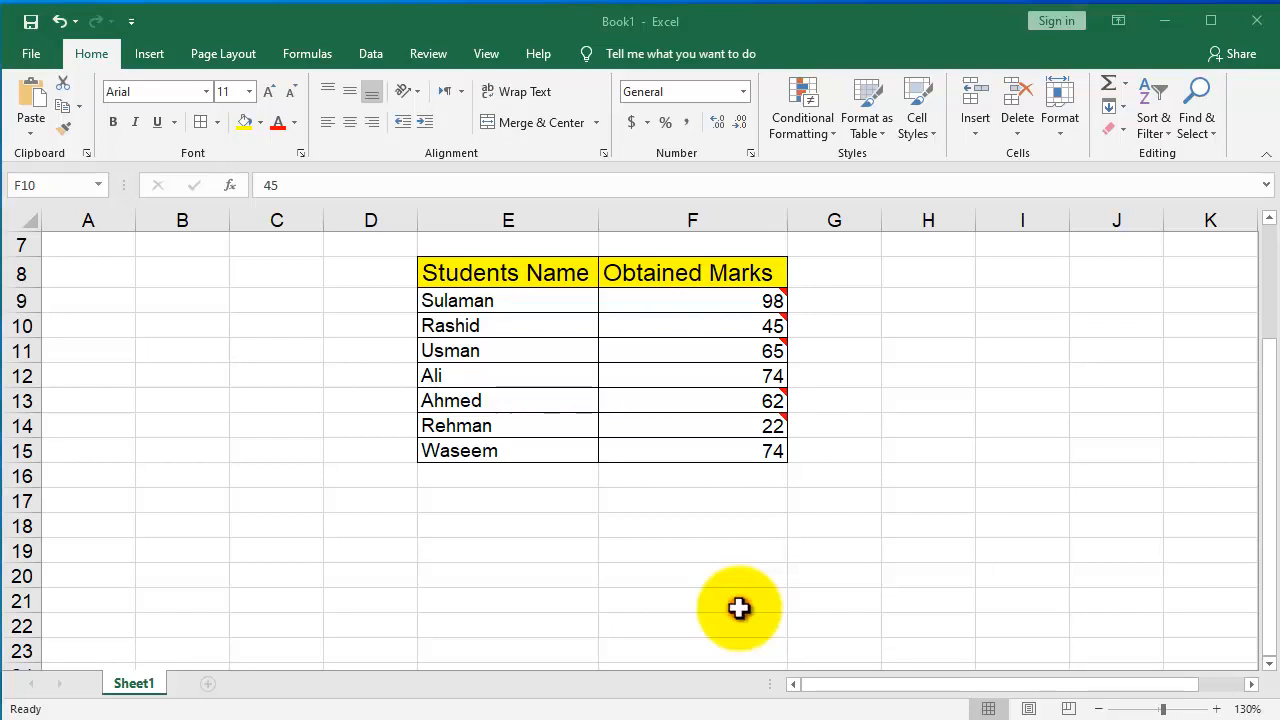
mouse_move(768, 293)
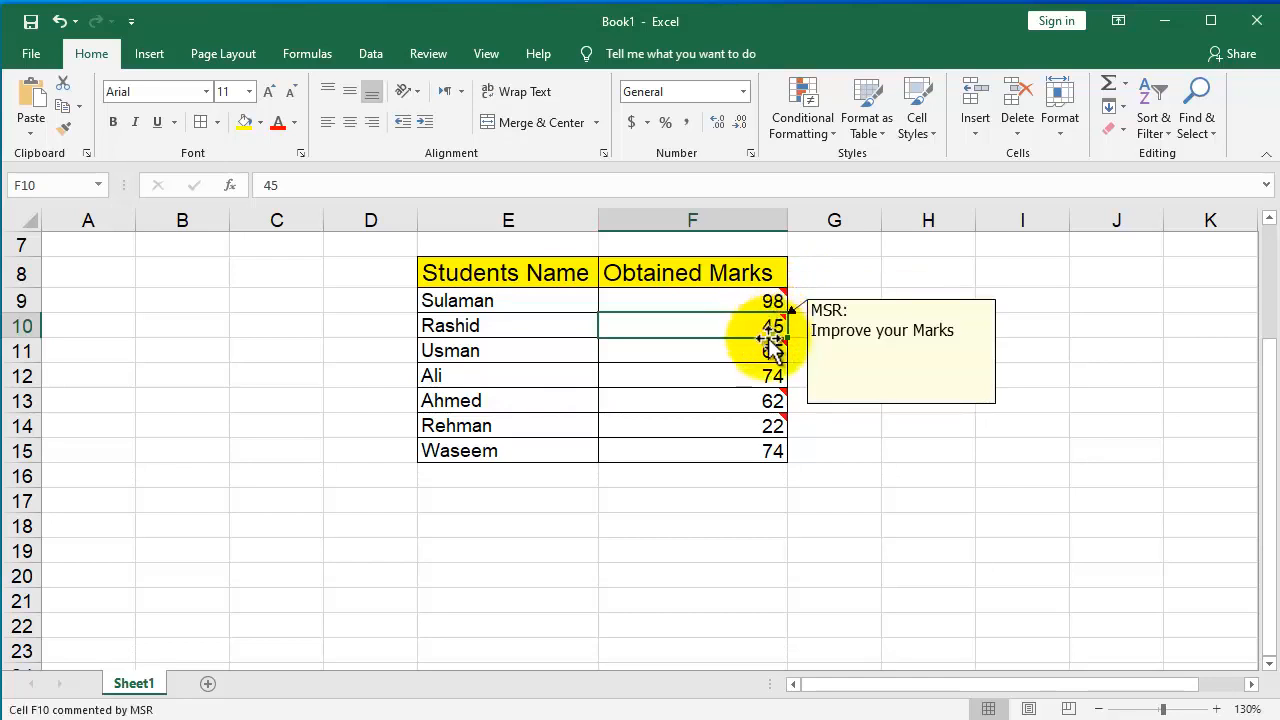
mouse_move(766, 353)
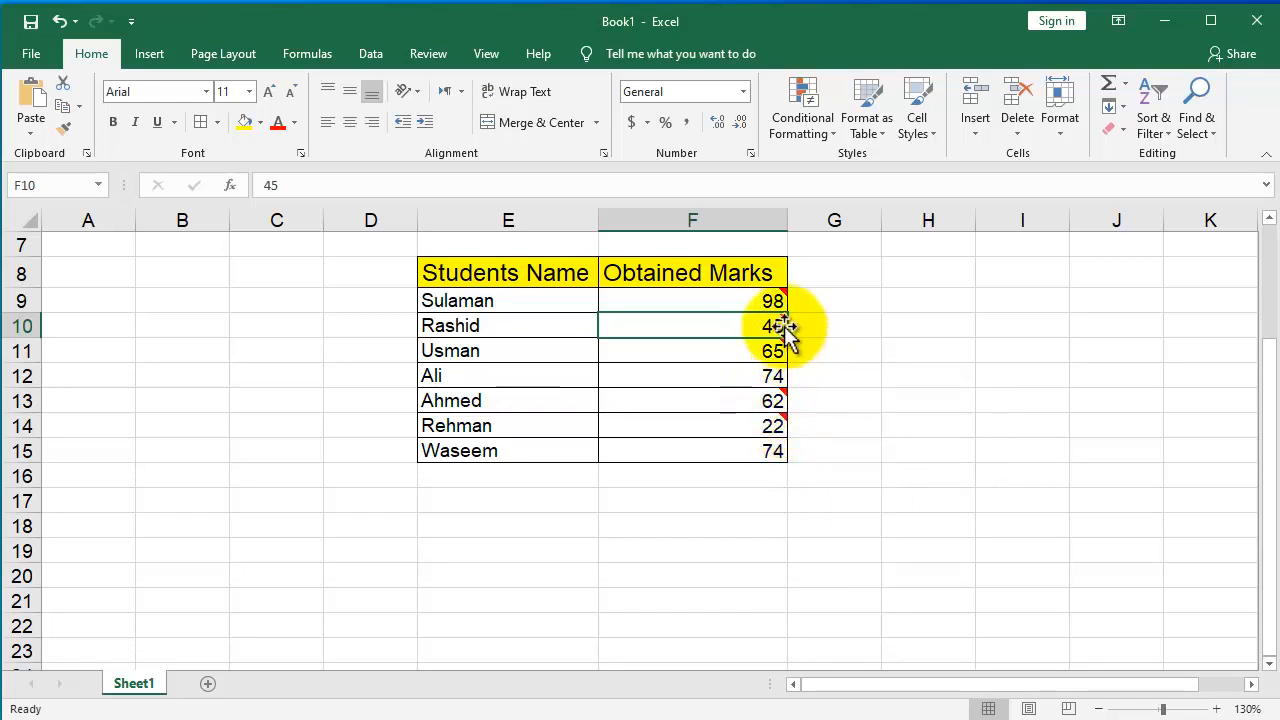
mouse_move(777, 322)
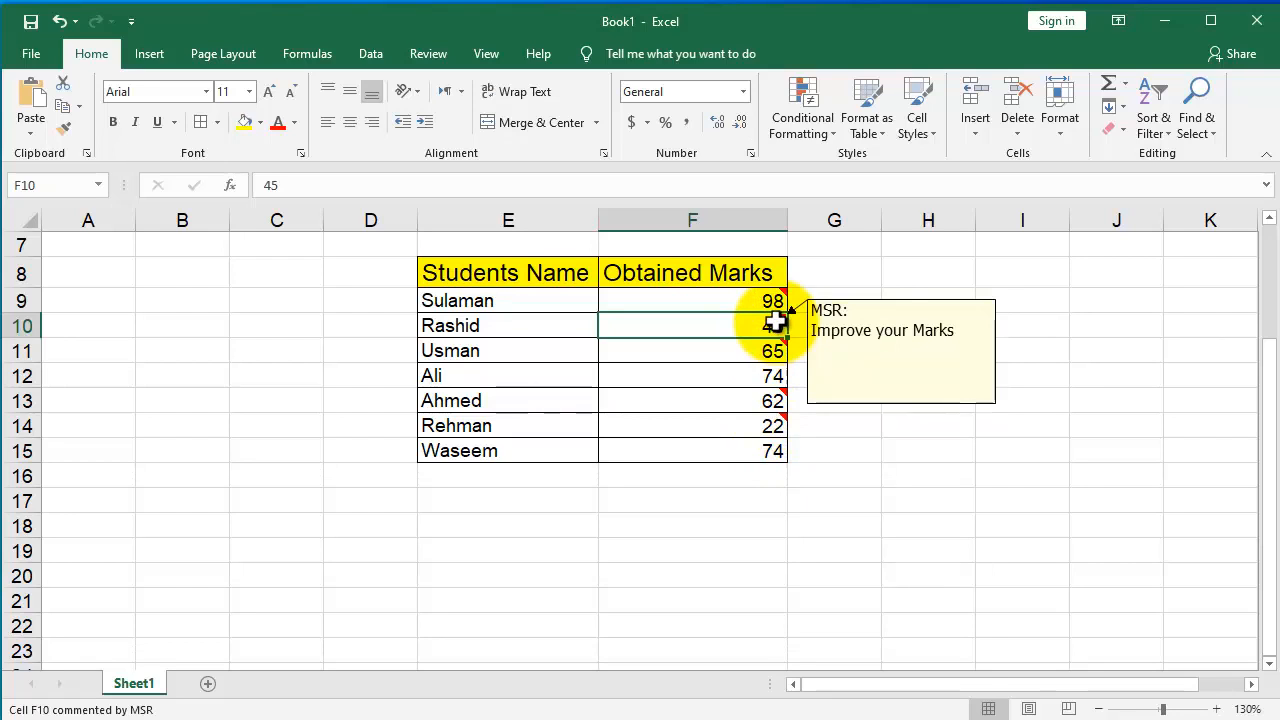
right_click(778, 325)
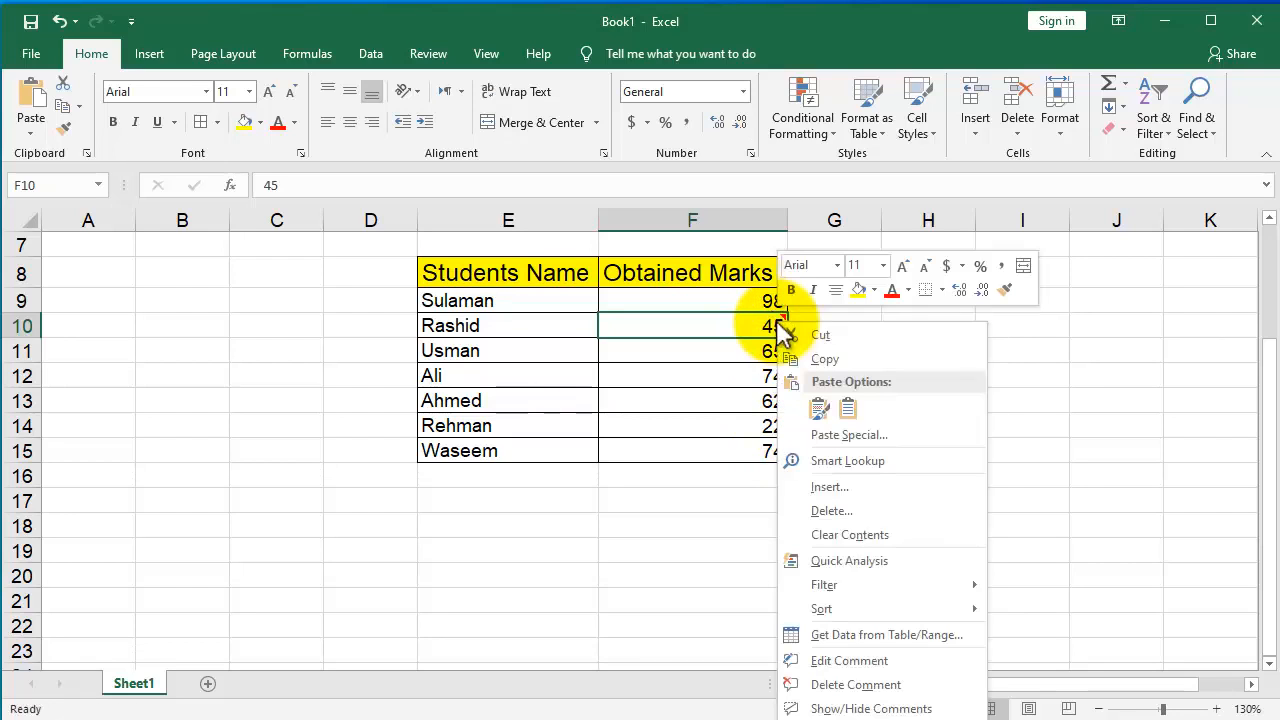
left_click(862, 662)
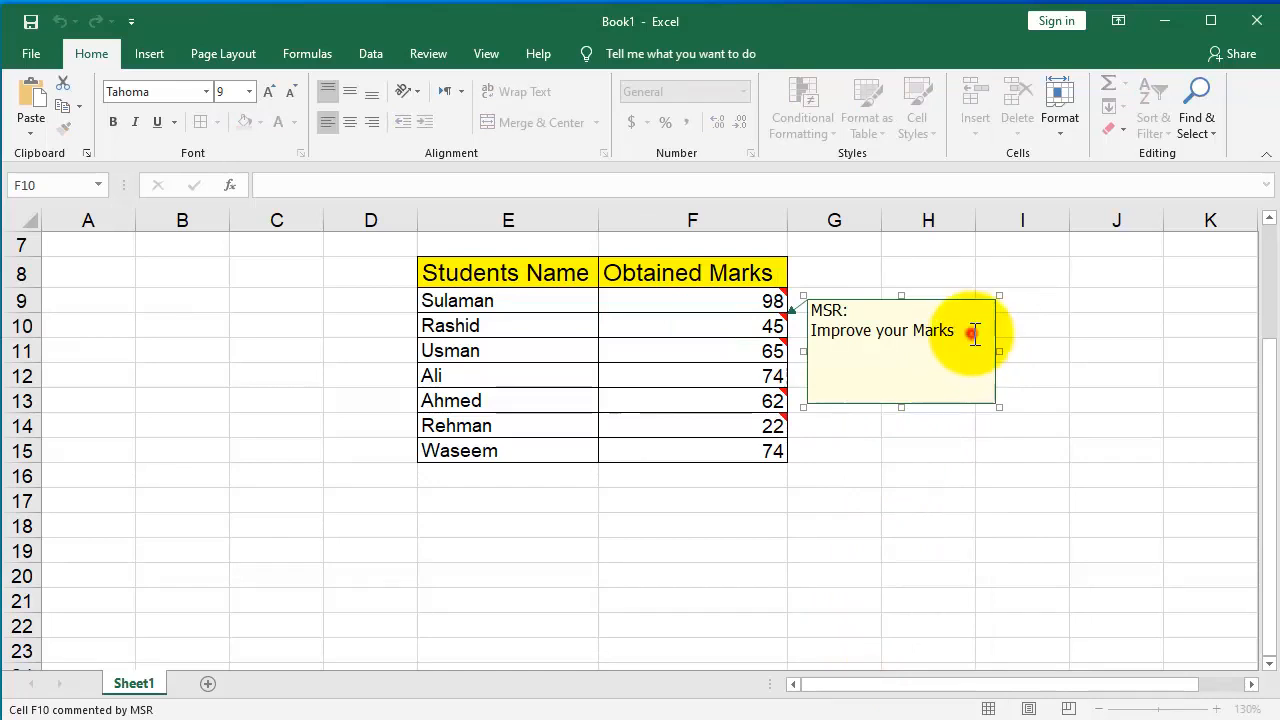
left_click_drag(957, 331, 813, 333)
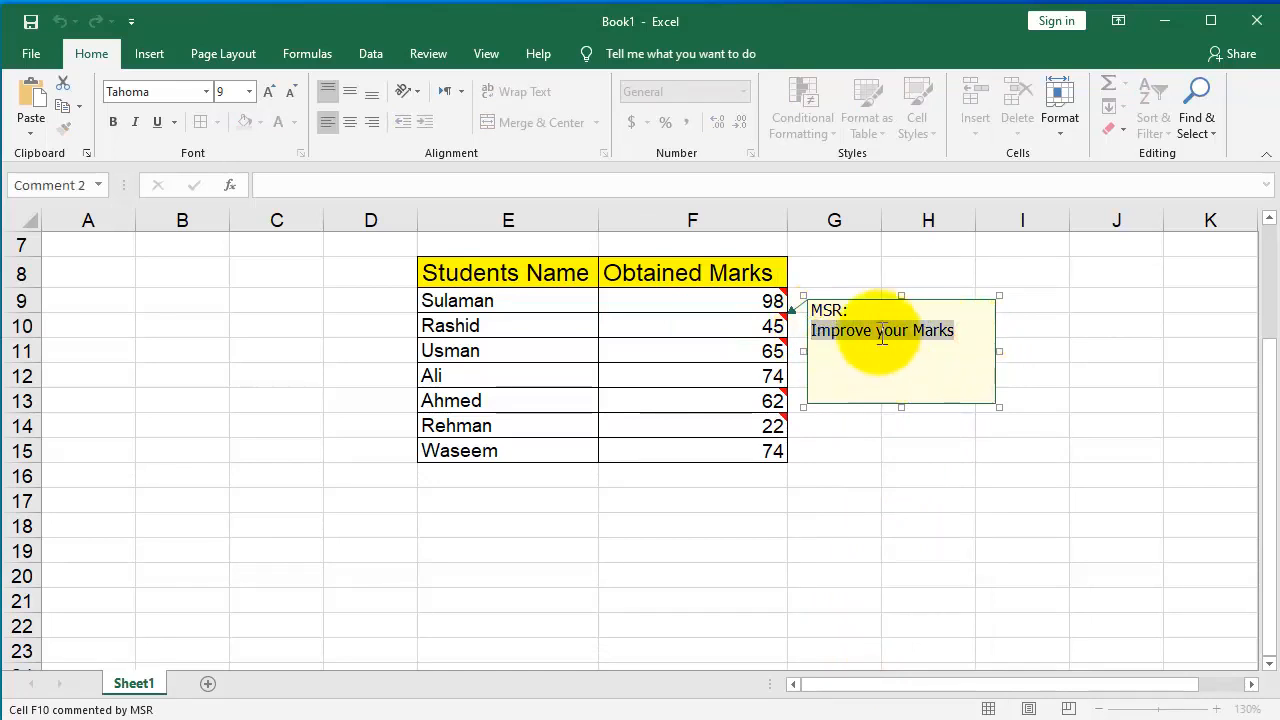
double_click(862, 308)
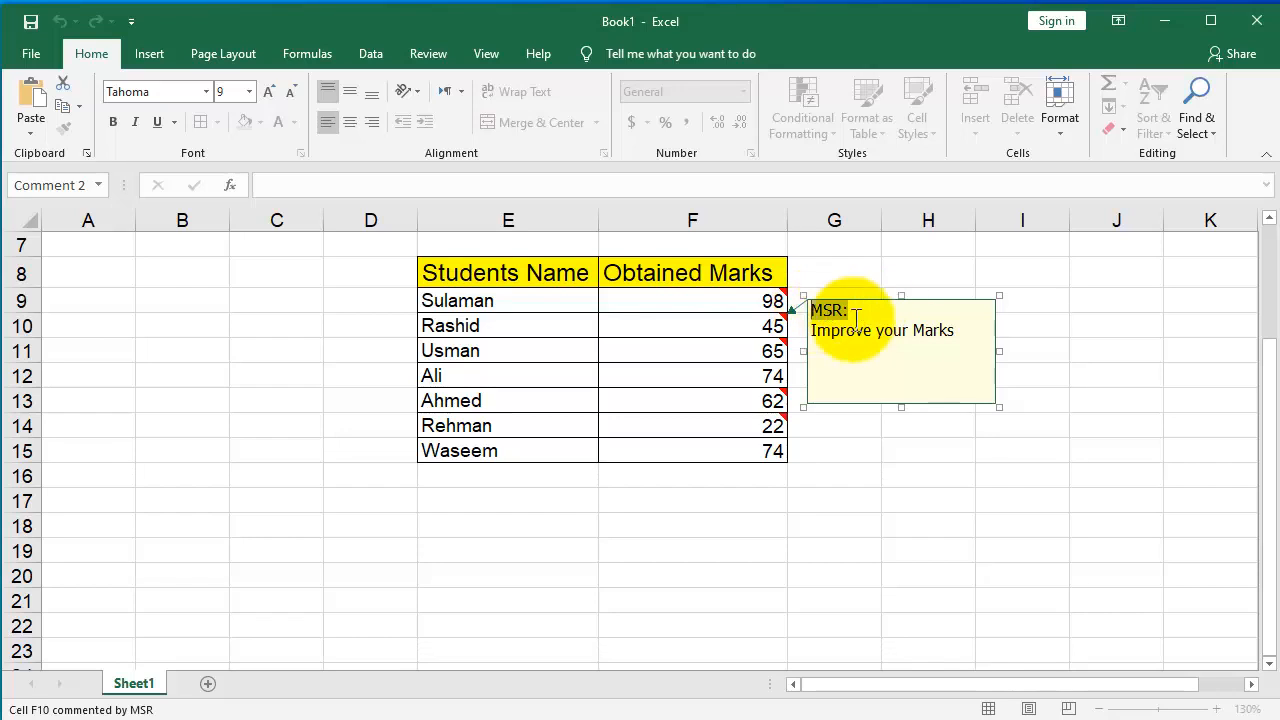
left_click_drag(966, 330, 824, 334)
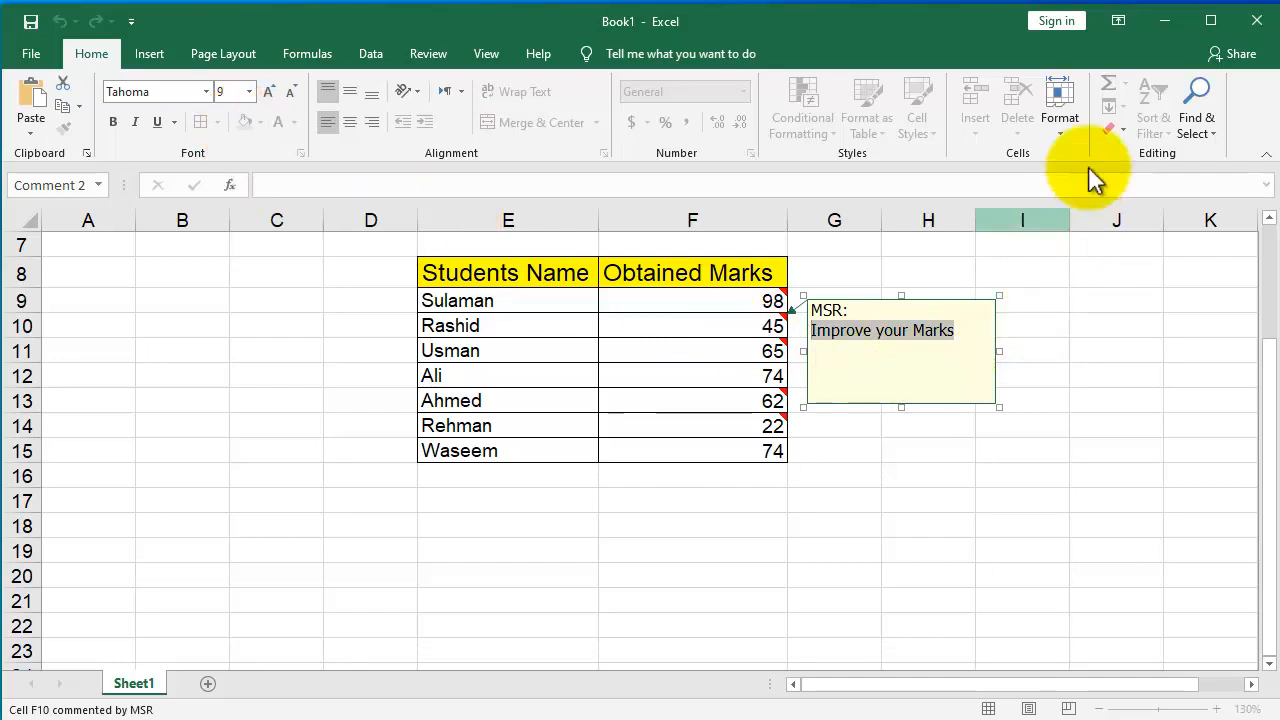
Format the selected text of the F10 comment in bright green, size 12, with strikethrough.
left_click(1076, 118)
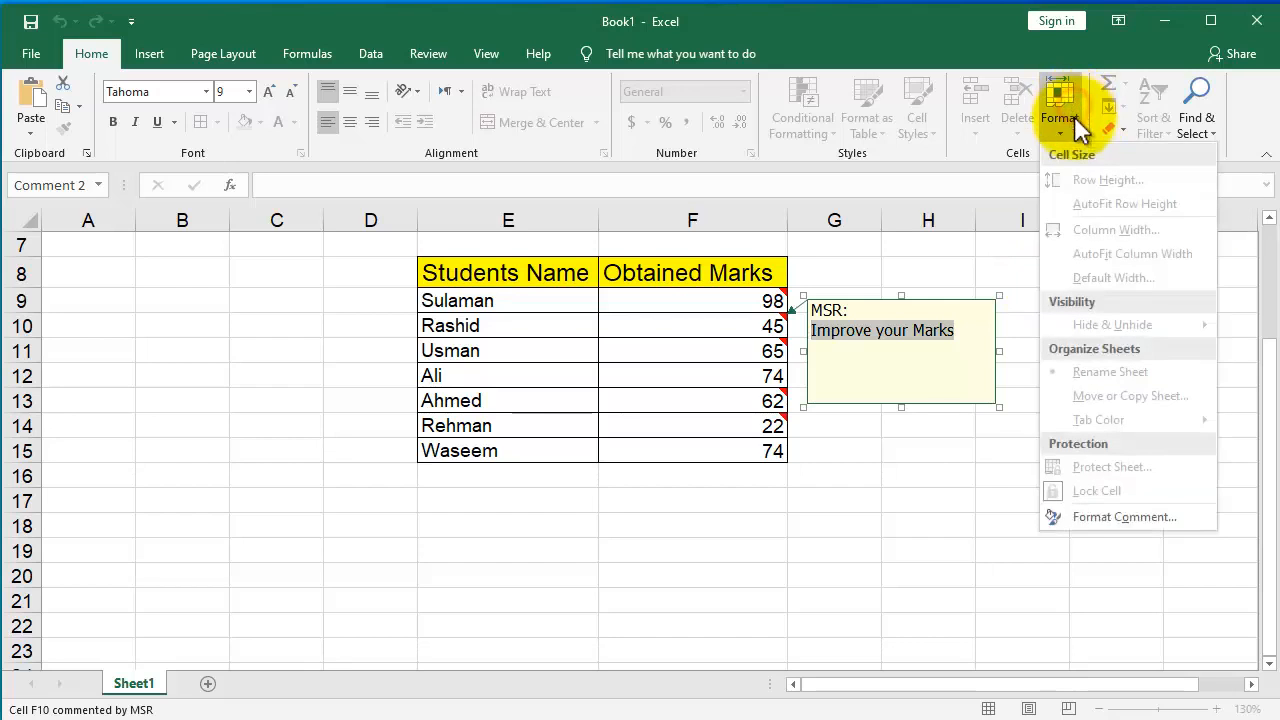
left_click(1136, 510)
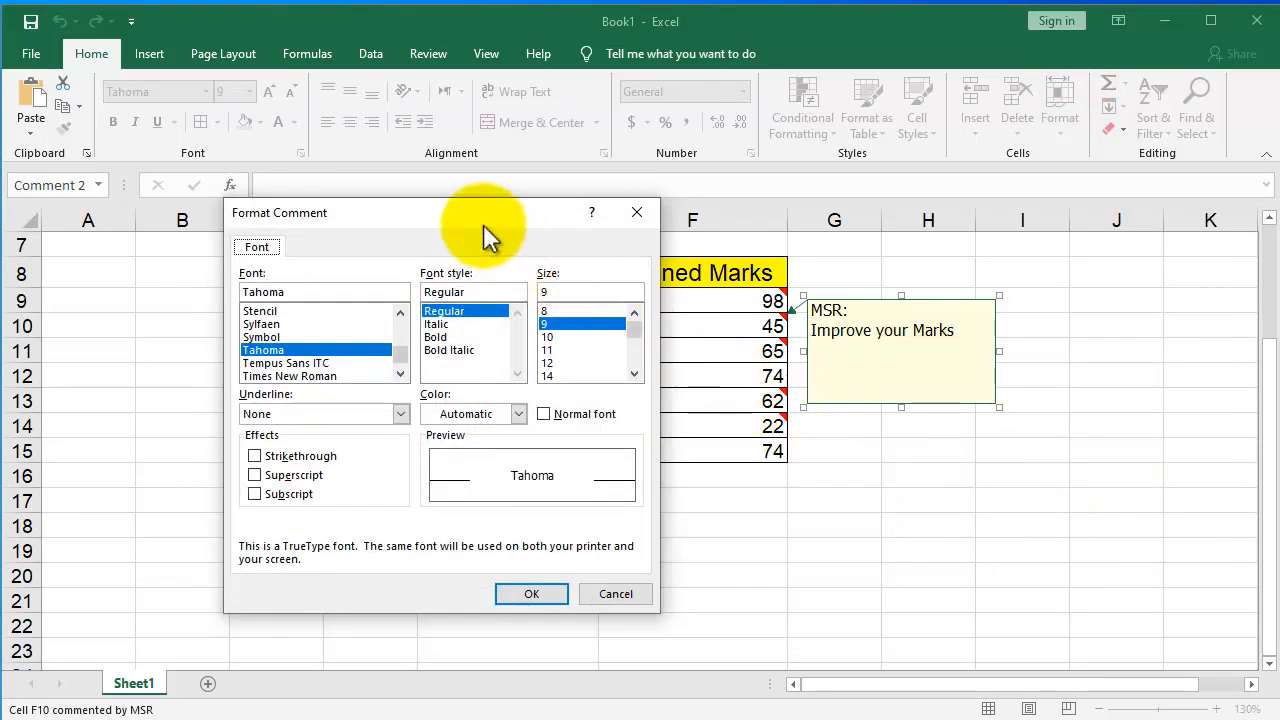
left_click_drag(485, 222, 385, 226)
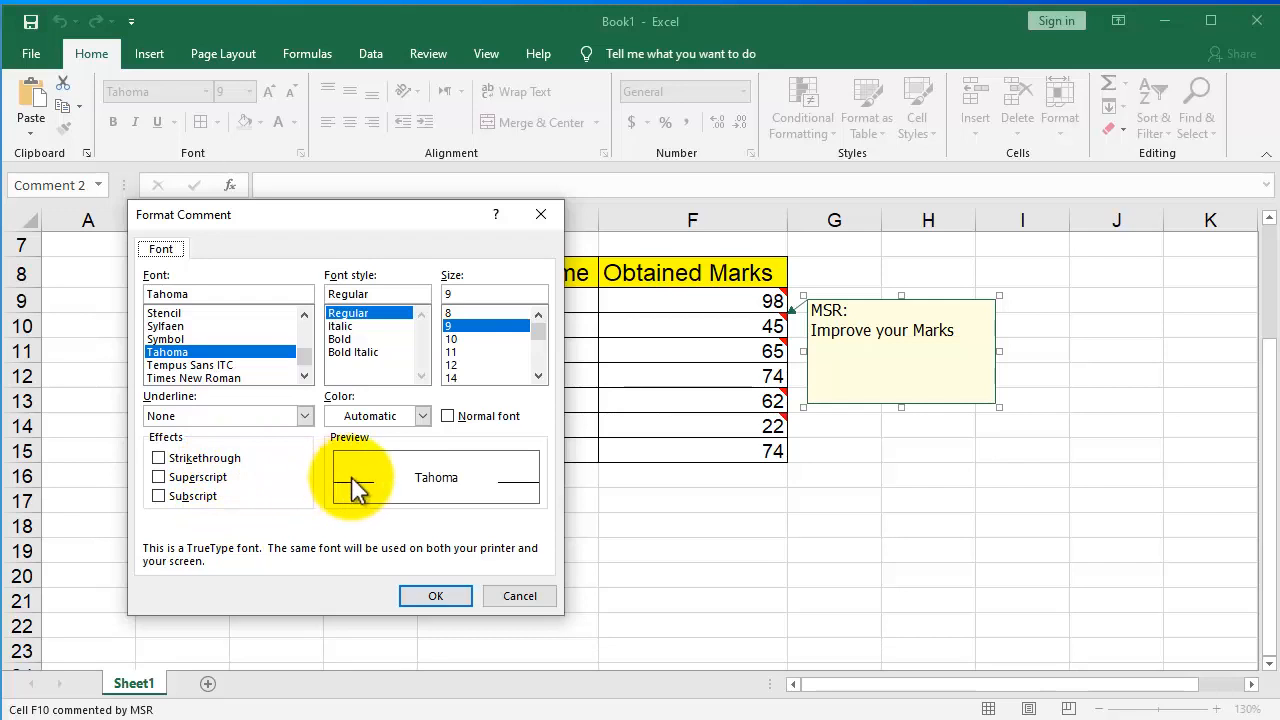
left_click(422, 416)
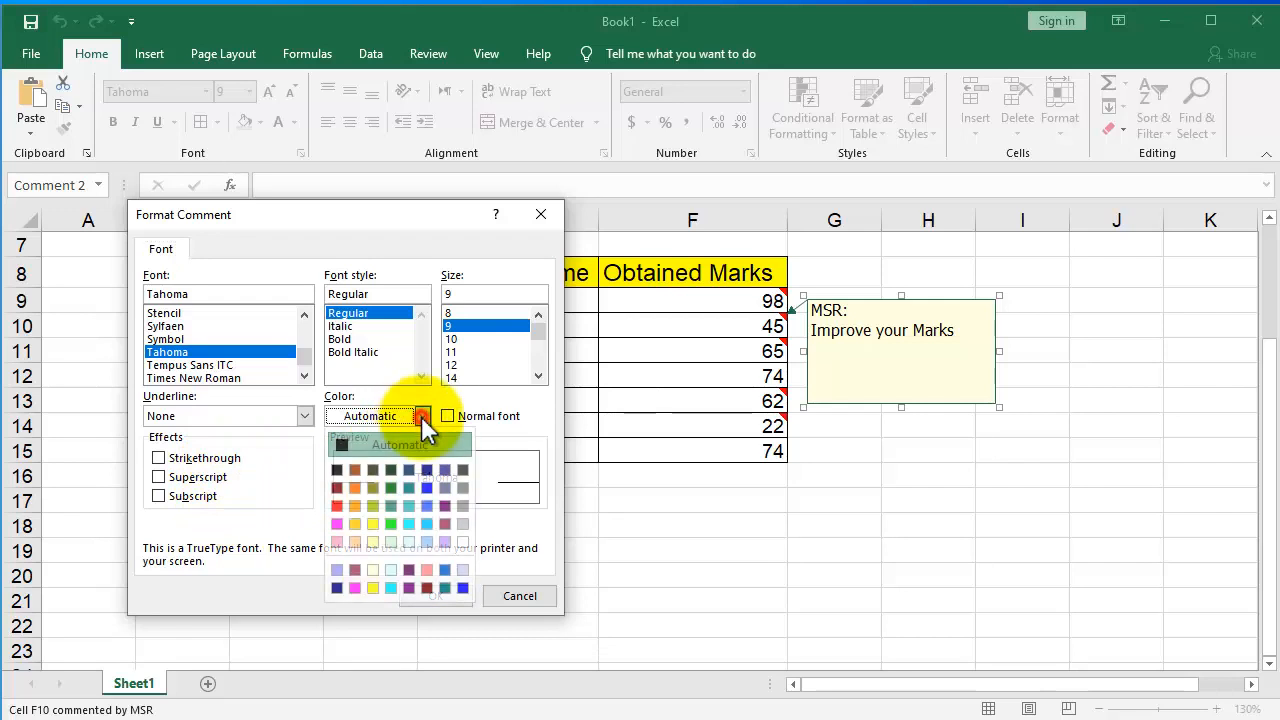
left_click(390, 521)
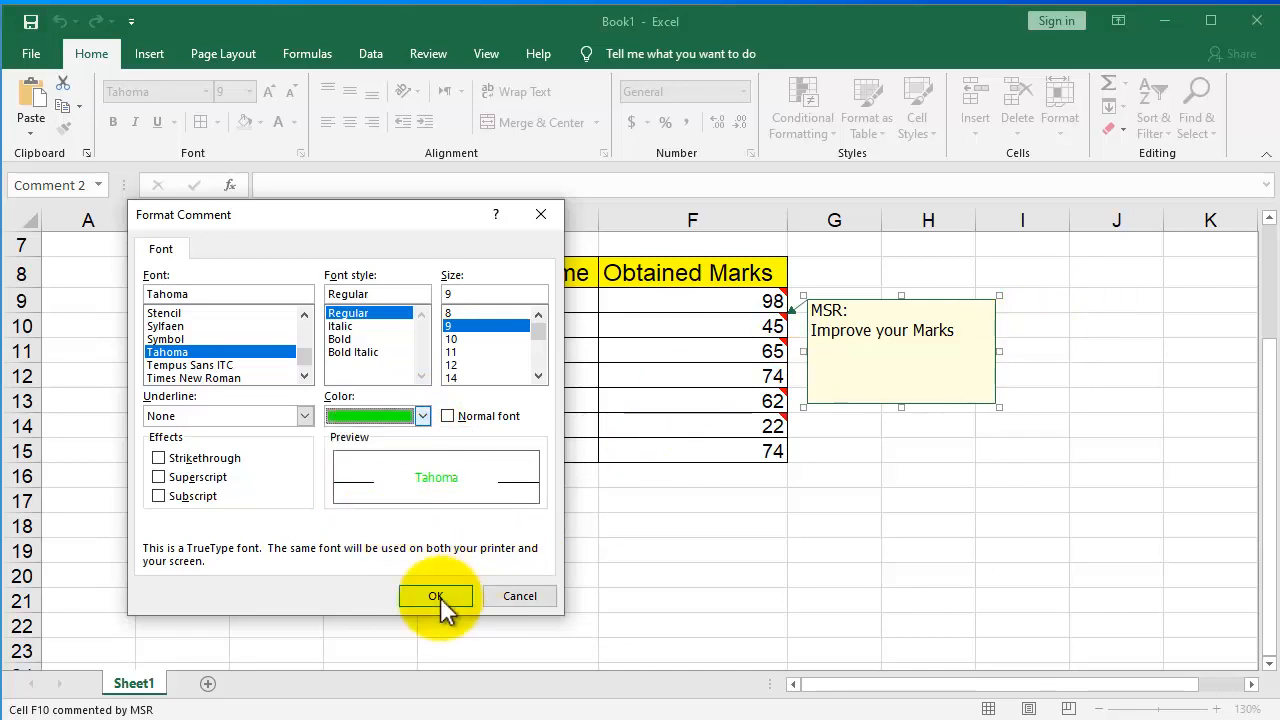
left_click(455, 365)
scroll(460, 375, "down", 1)
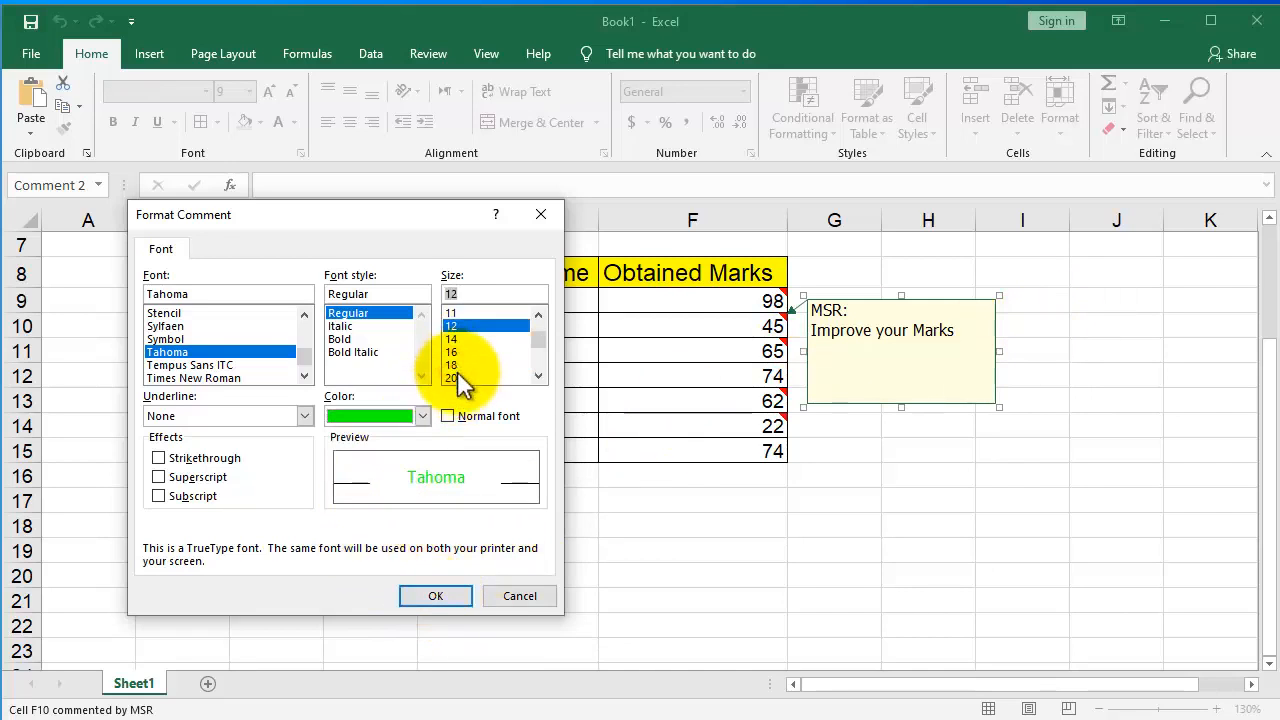
left_click(187, 472)
left_click(187, 472)
left_click(183, 461)
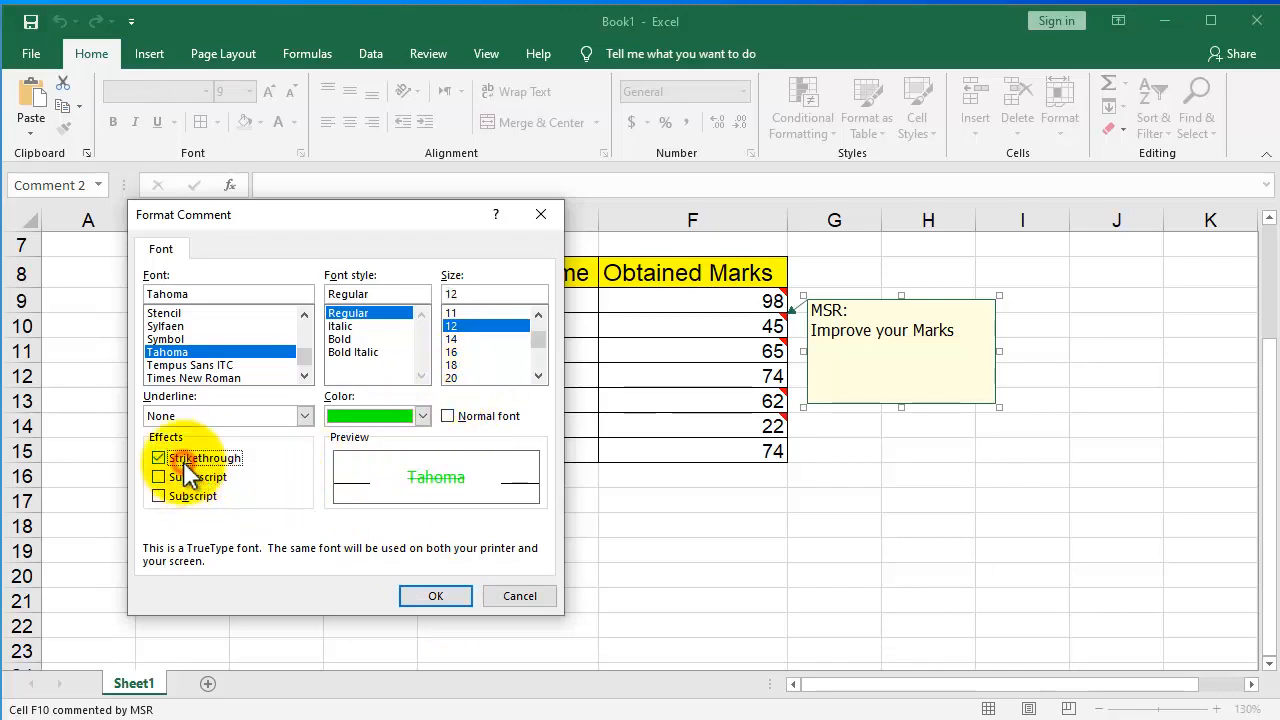
left_click(455, 601)
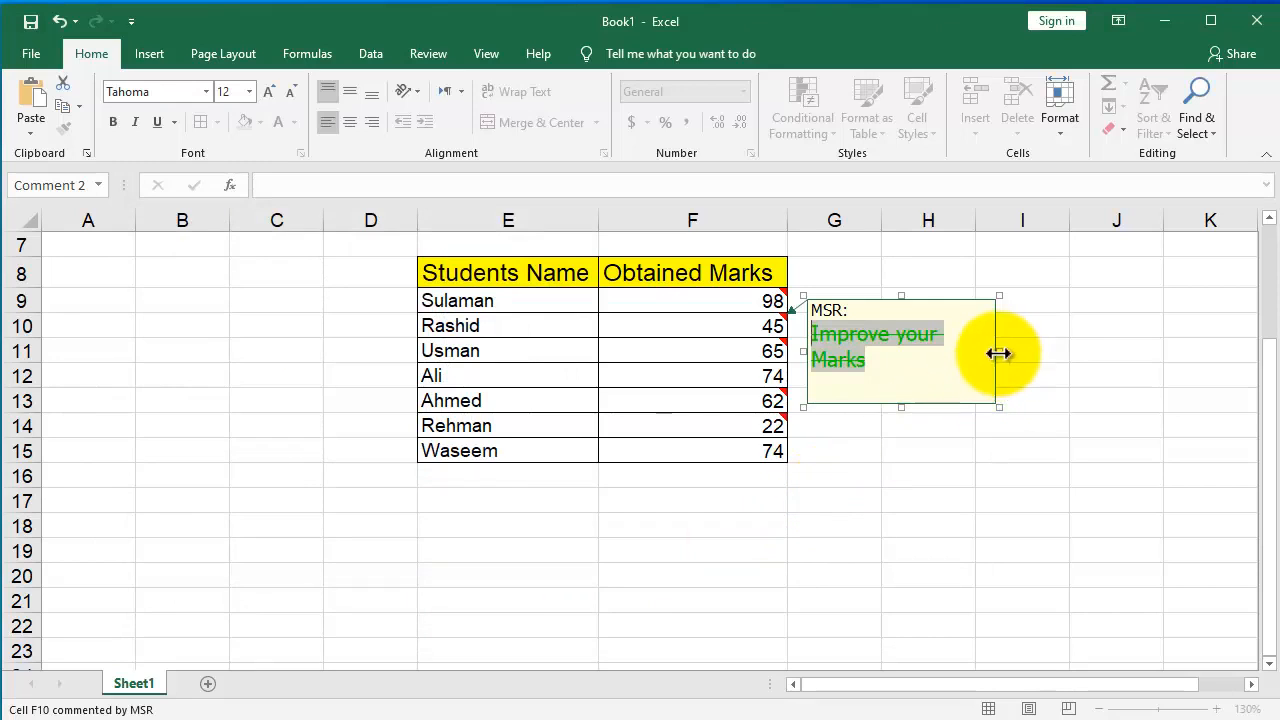
Resize the F10 comment box so it fits closely around its text on one line, and leave the comment.
left_click_drag(1000, 351, 1014, 351)
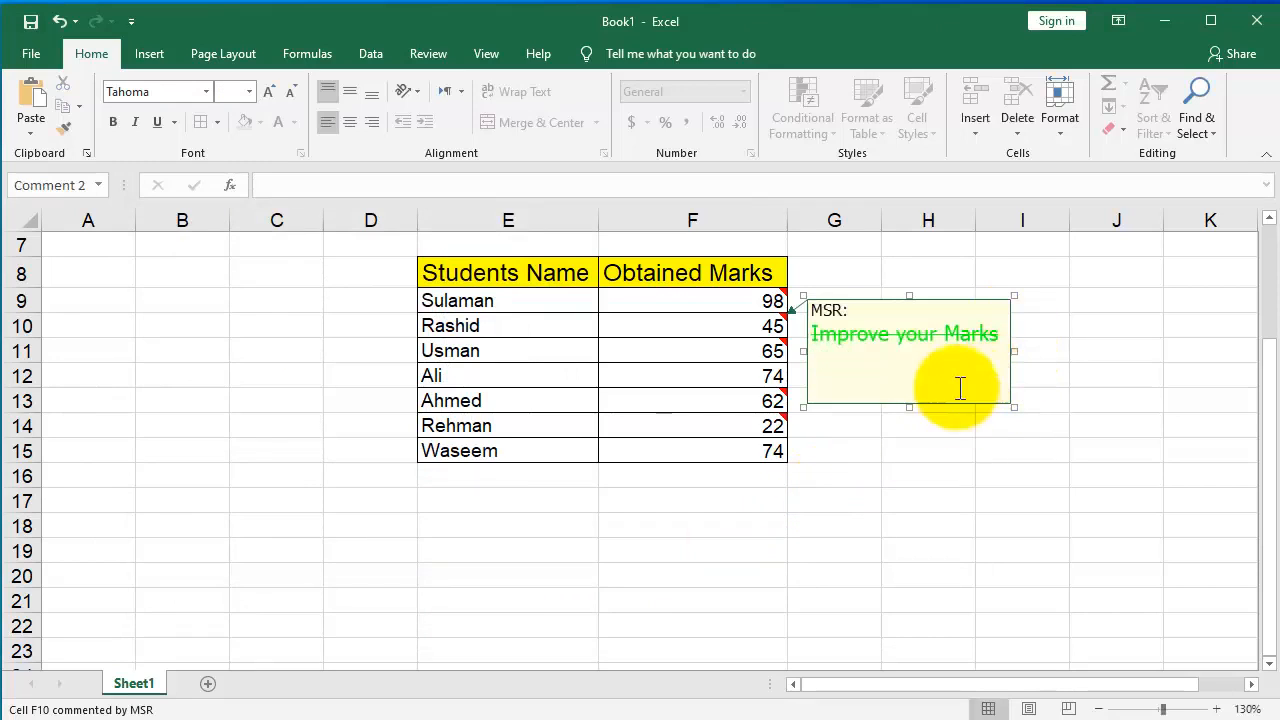
left_click_drag(910, 395, 911, 362)
left_click_drag(1004, 303, 995, 306)
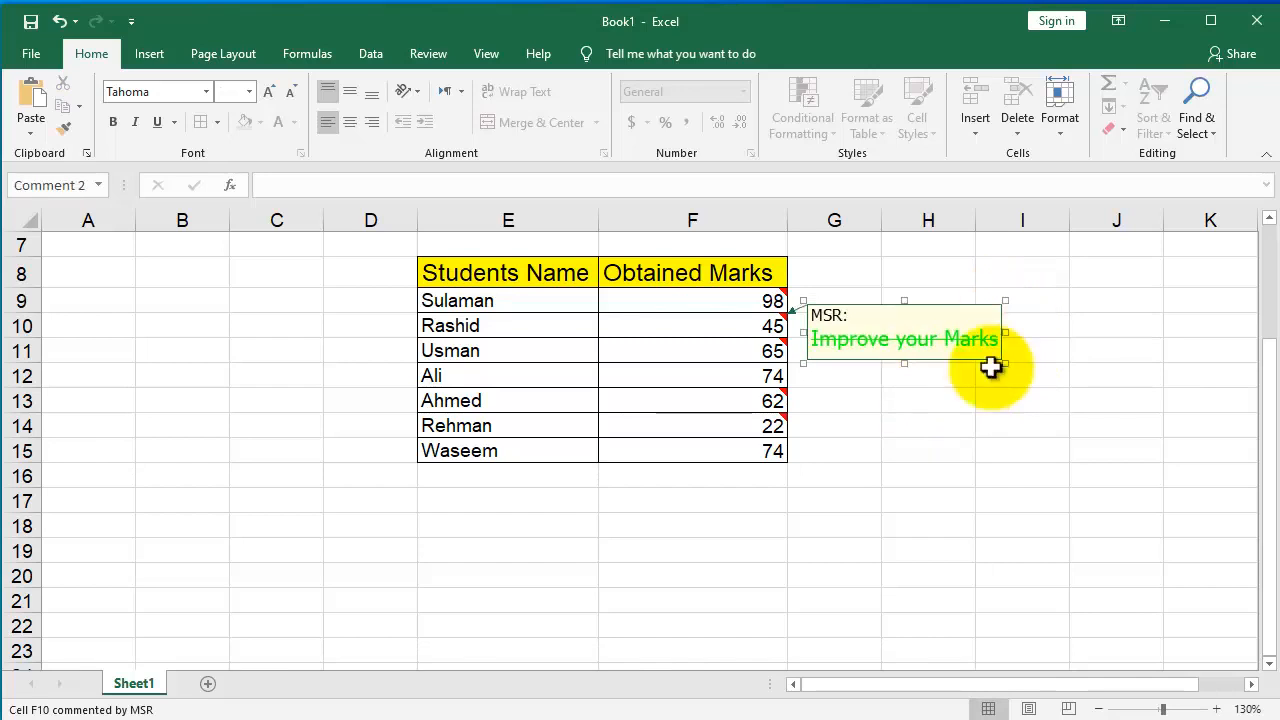
left_click(900, 442)
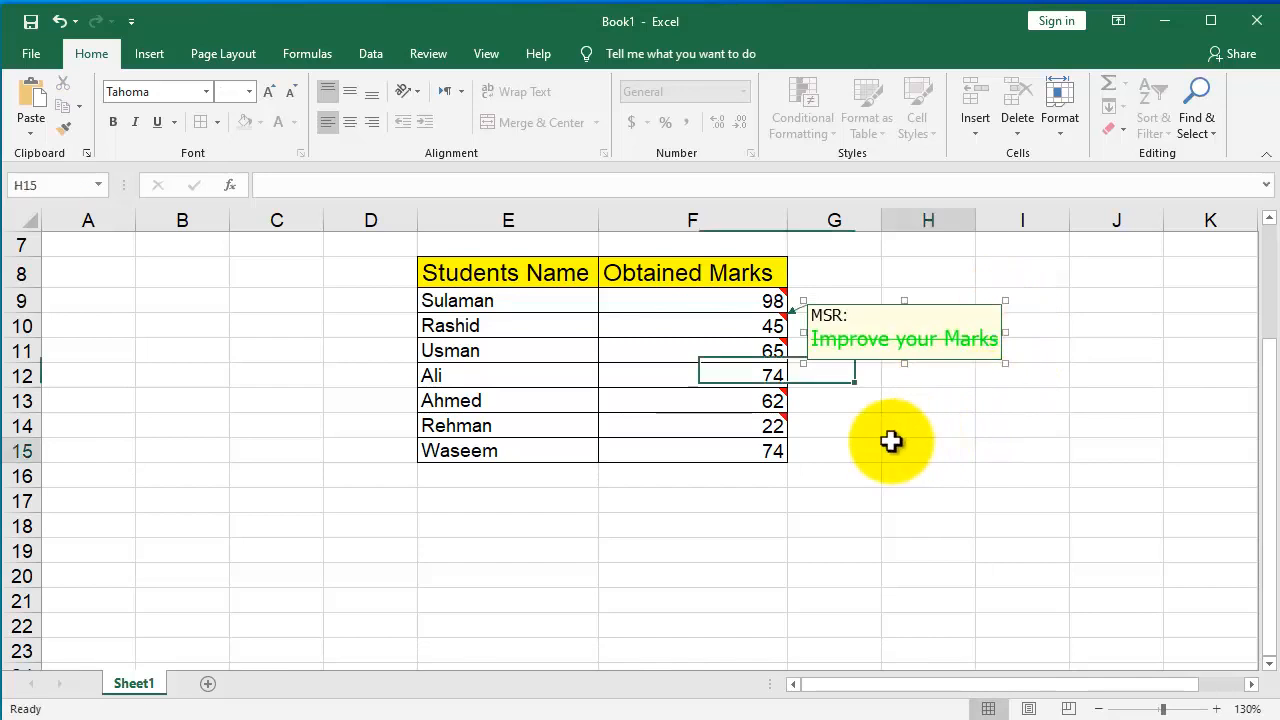
Open the comment on cell F13 for editing and select its text "Try to Improve".
mouse_move(778, 403)
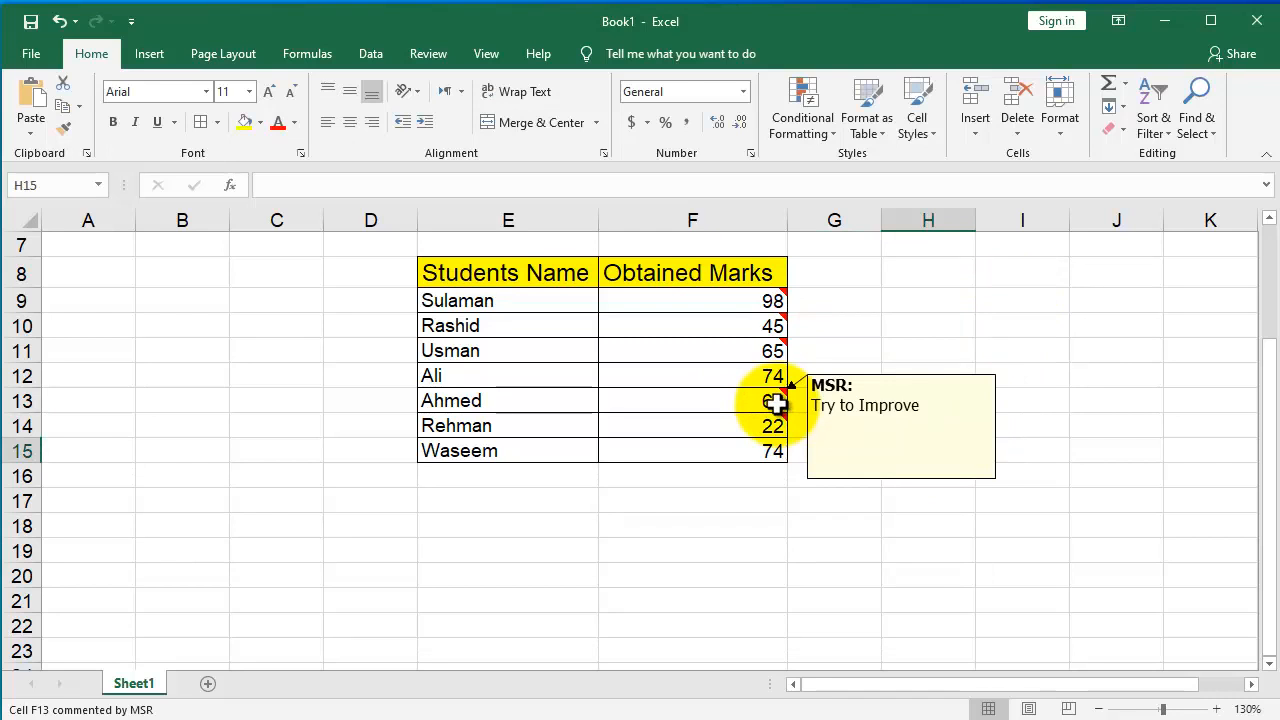
right_click(778, 403)
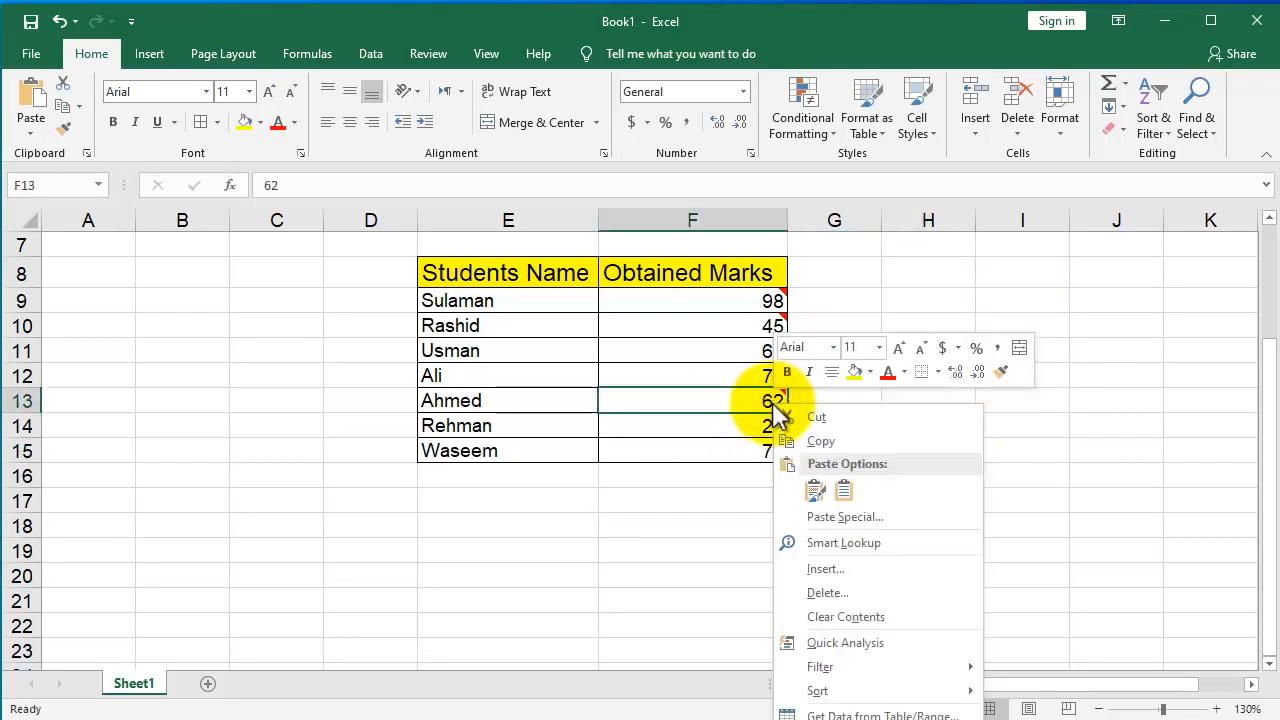
scroll(745, 330, "down", 1)
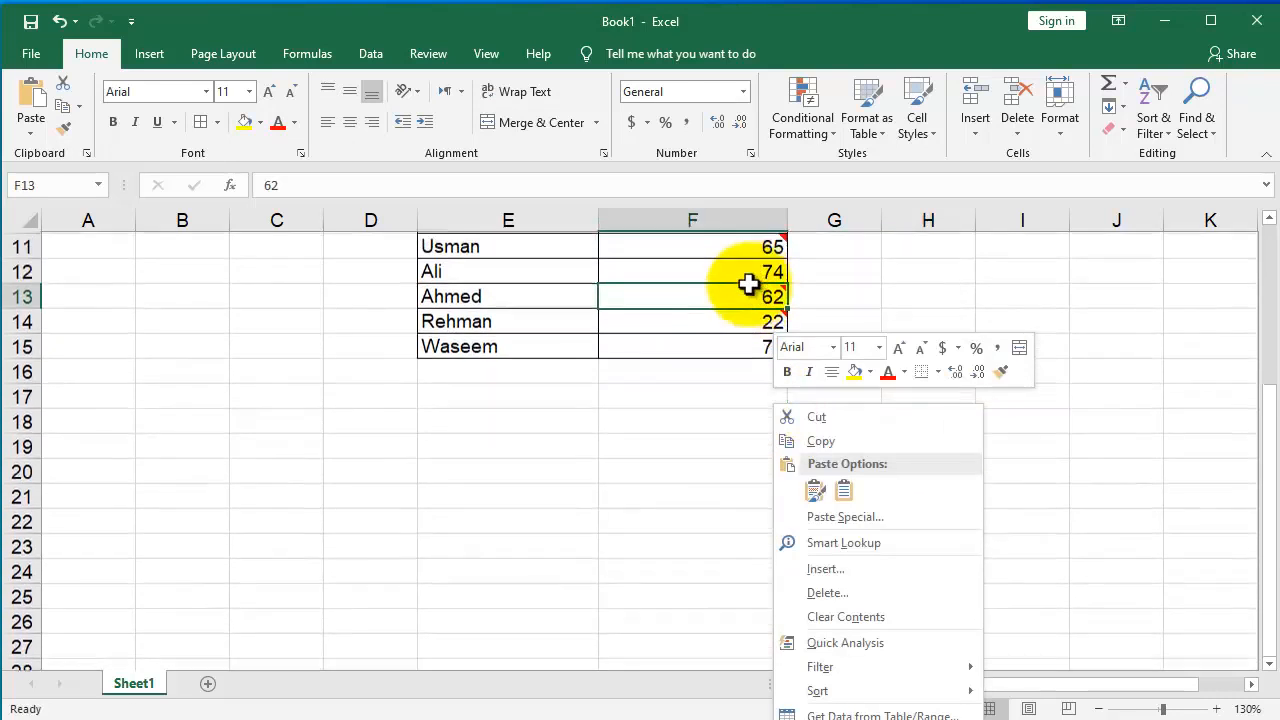
scroll(751, 300, "up", 1)
right_click(758, 320)
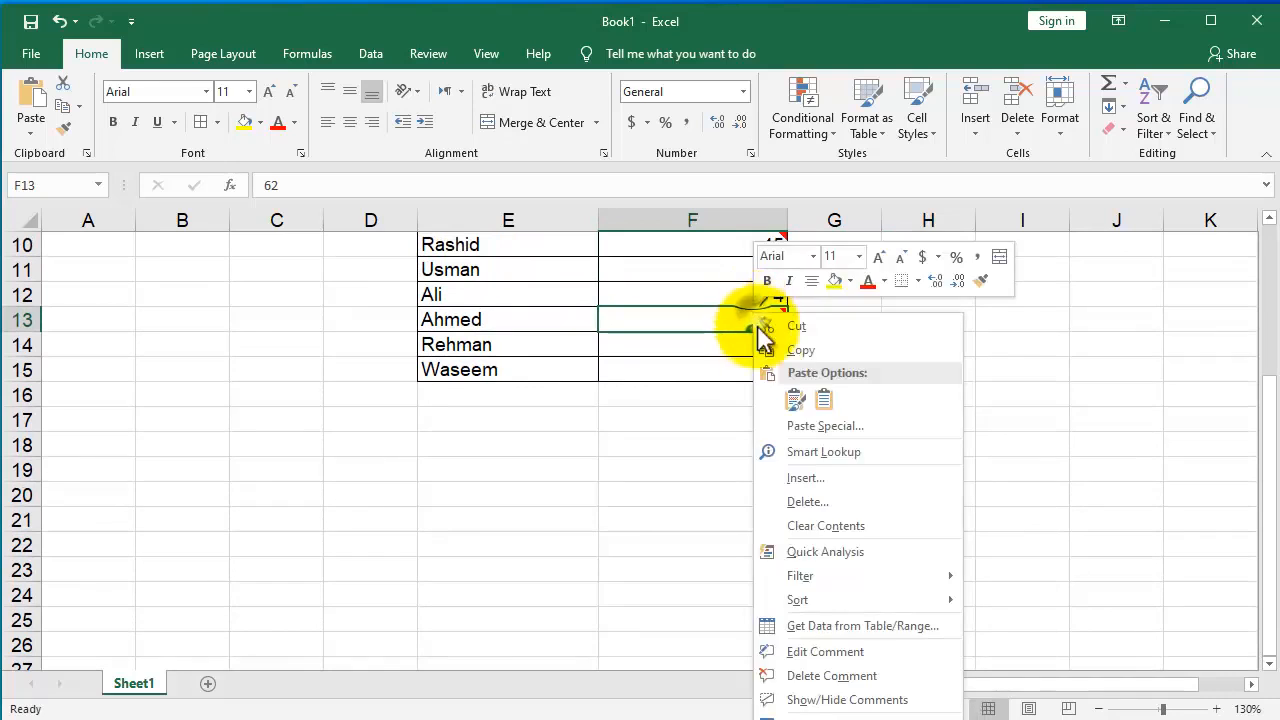
left_click(818, 652)
scroll(815, 570, "up", 1)
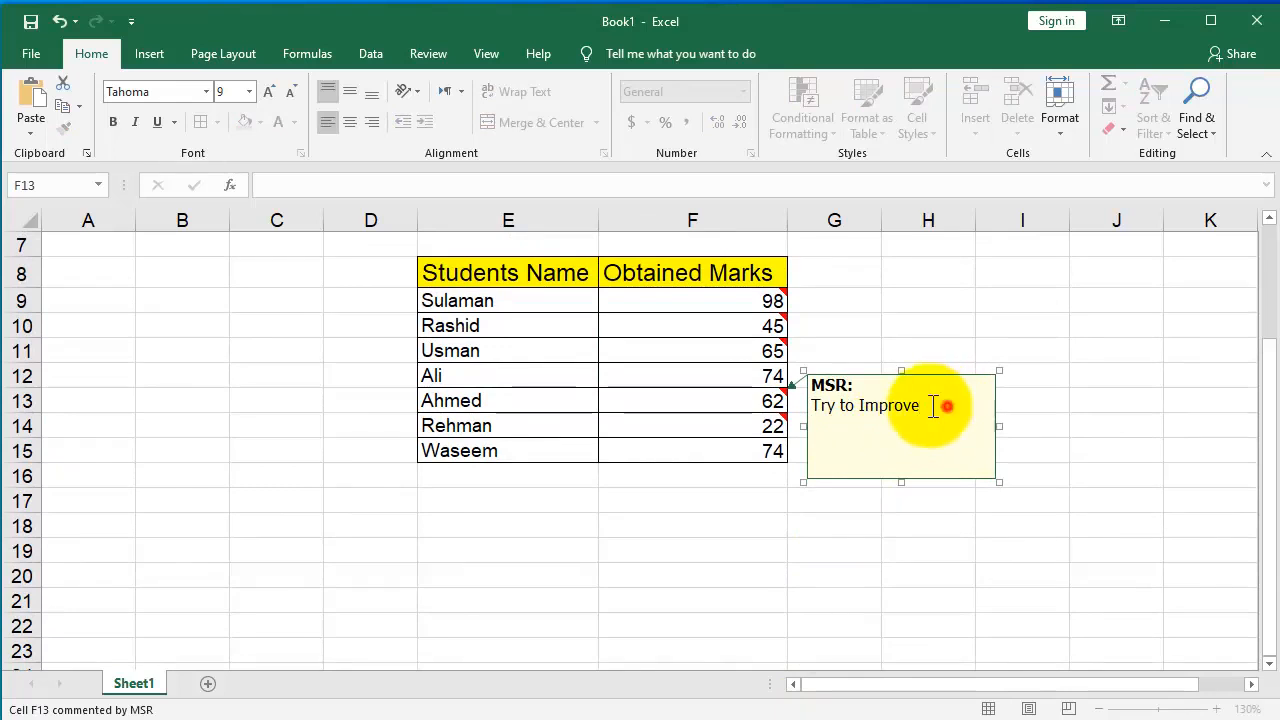
left_click_drag(931, 407, 812, 406)
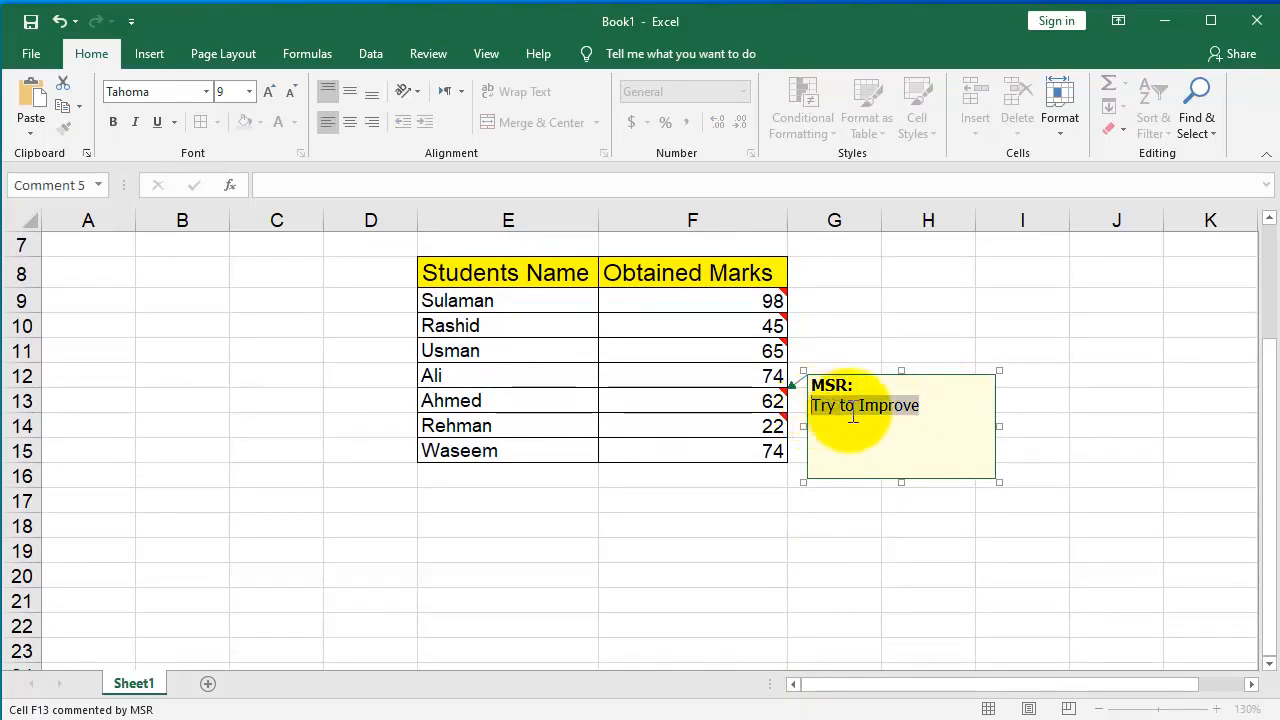
Format the selected F13 comment text as Tempus Sans ITC, bold italic, size 12, blue and superscript, and shrink the comment box around it.
left_click(1060, 112)
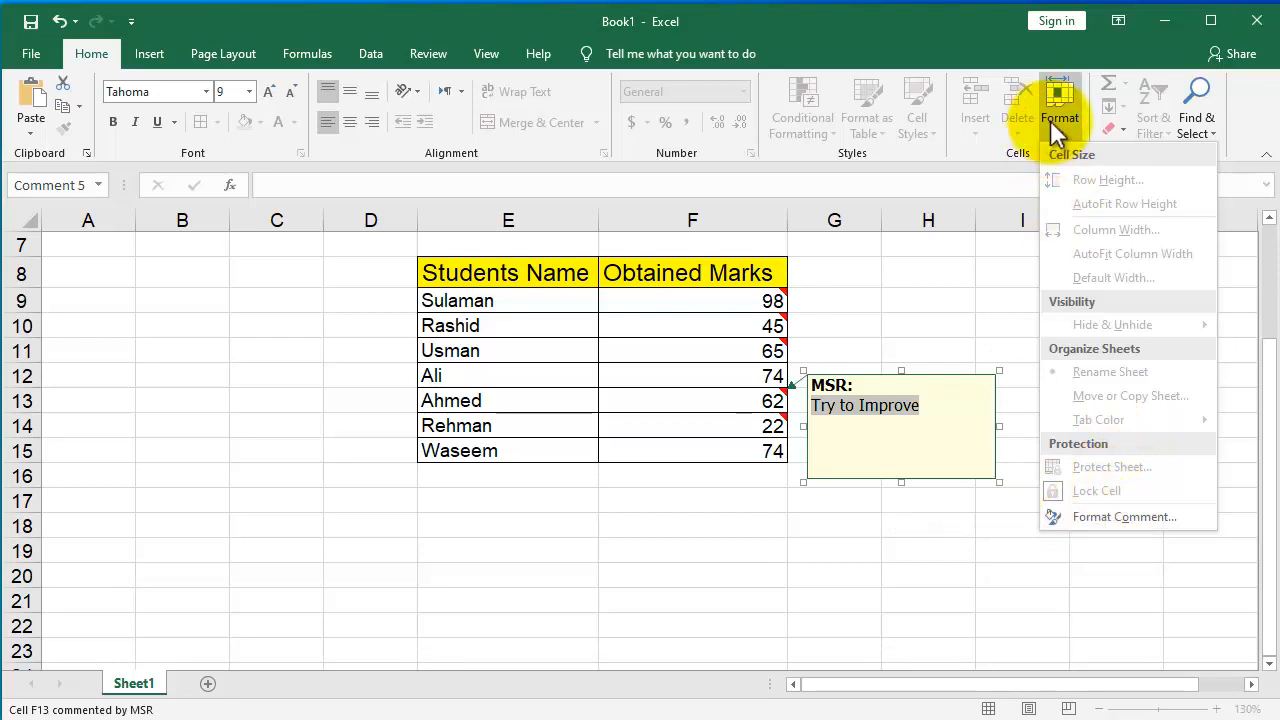
left_click(1133, 508)
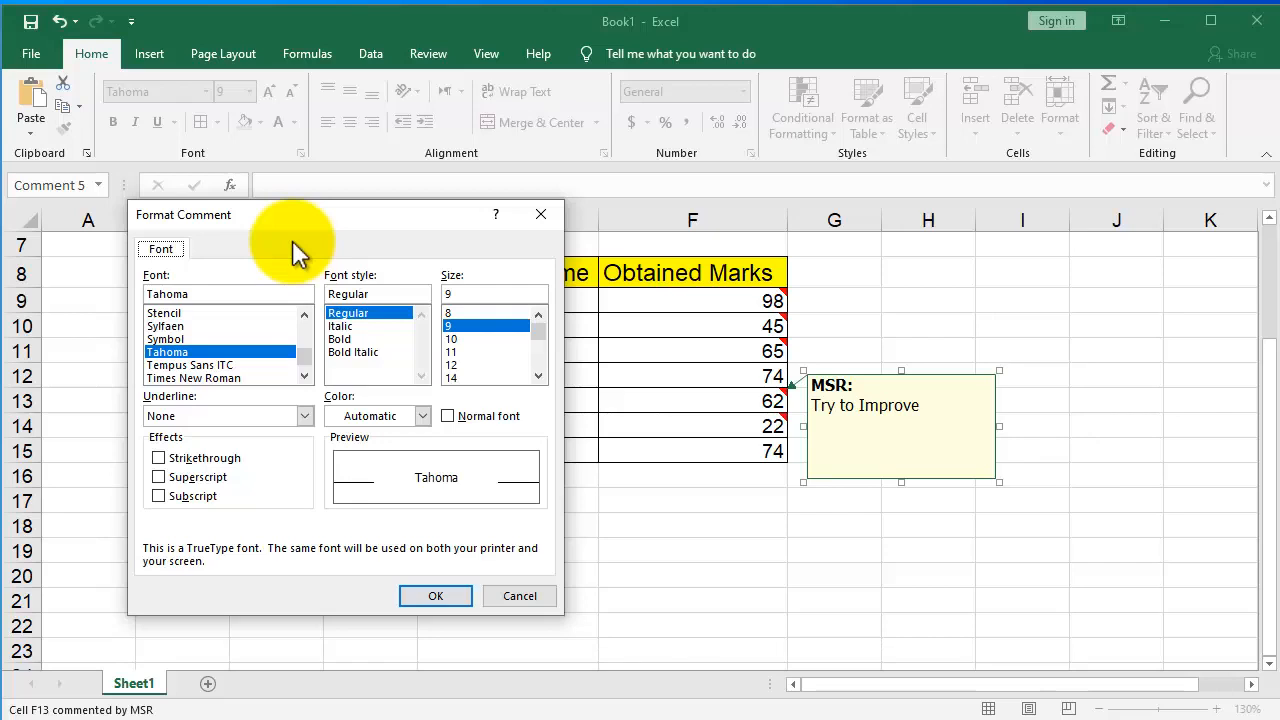
left_click(187, 322)
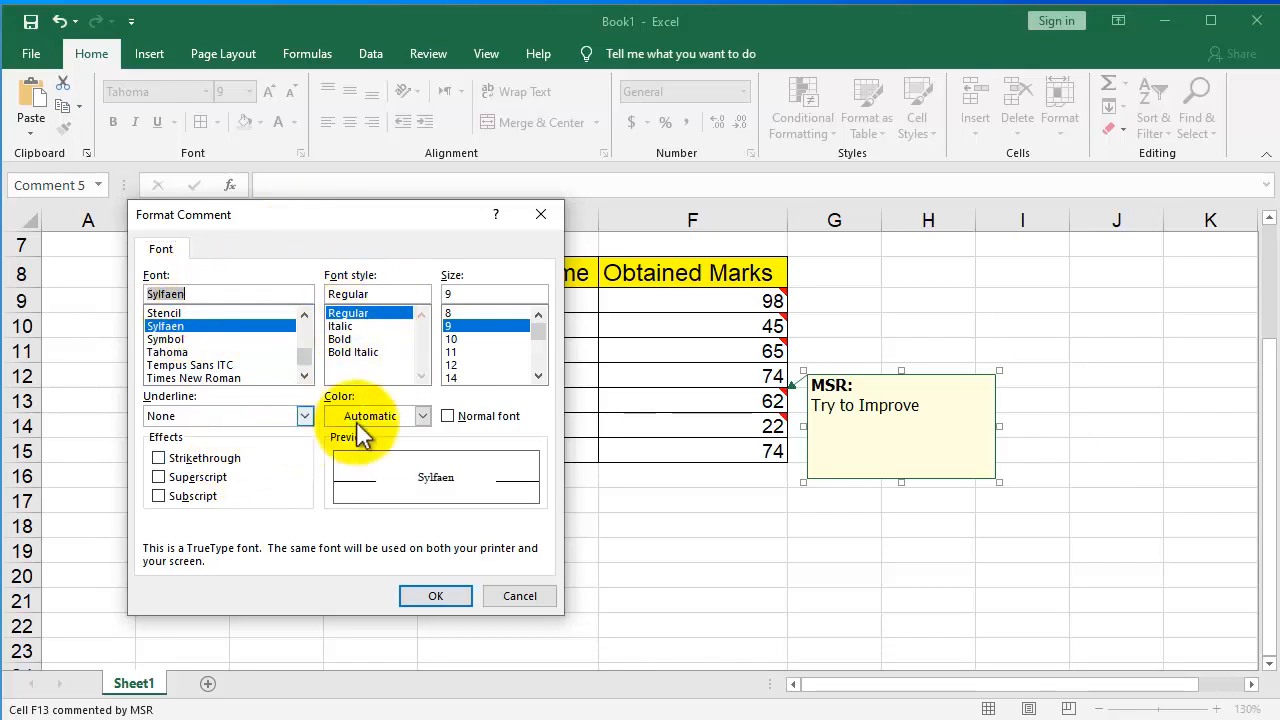
left_click(421, 416)
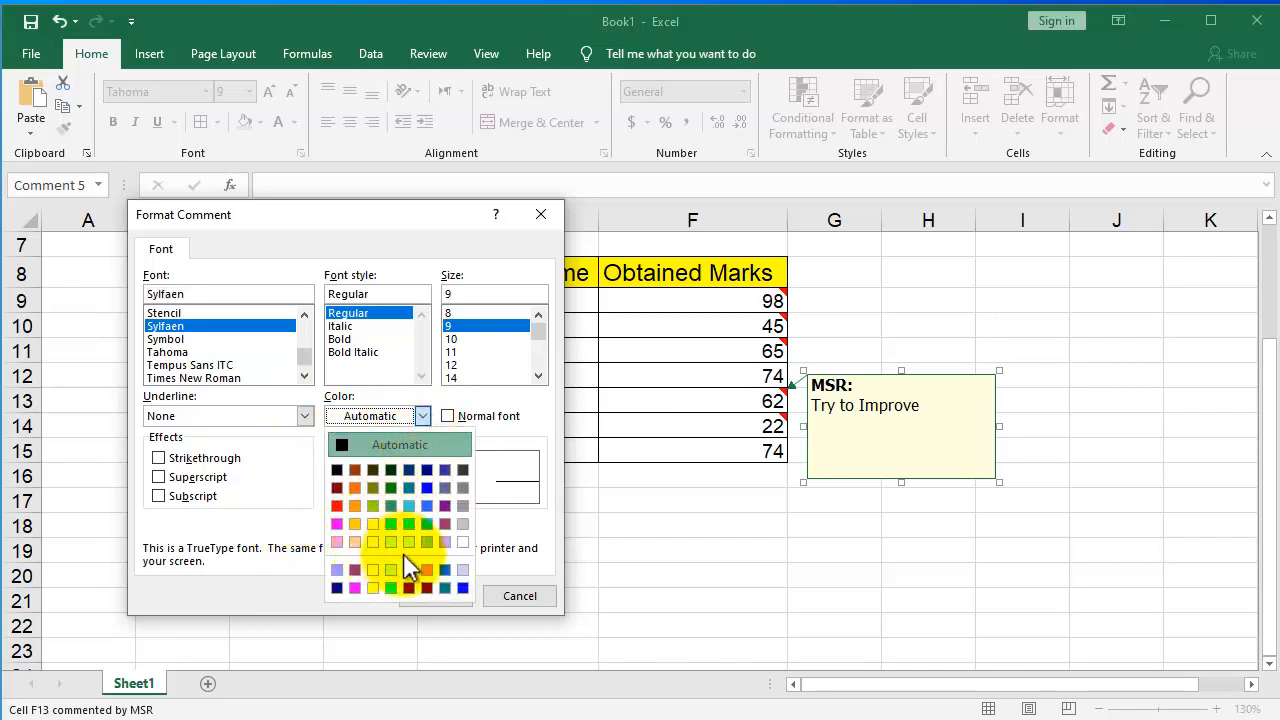
left_click(462, 587)
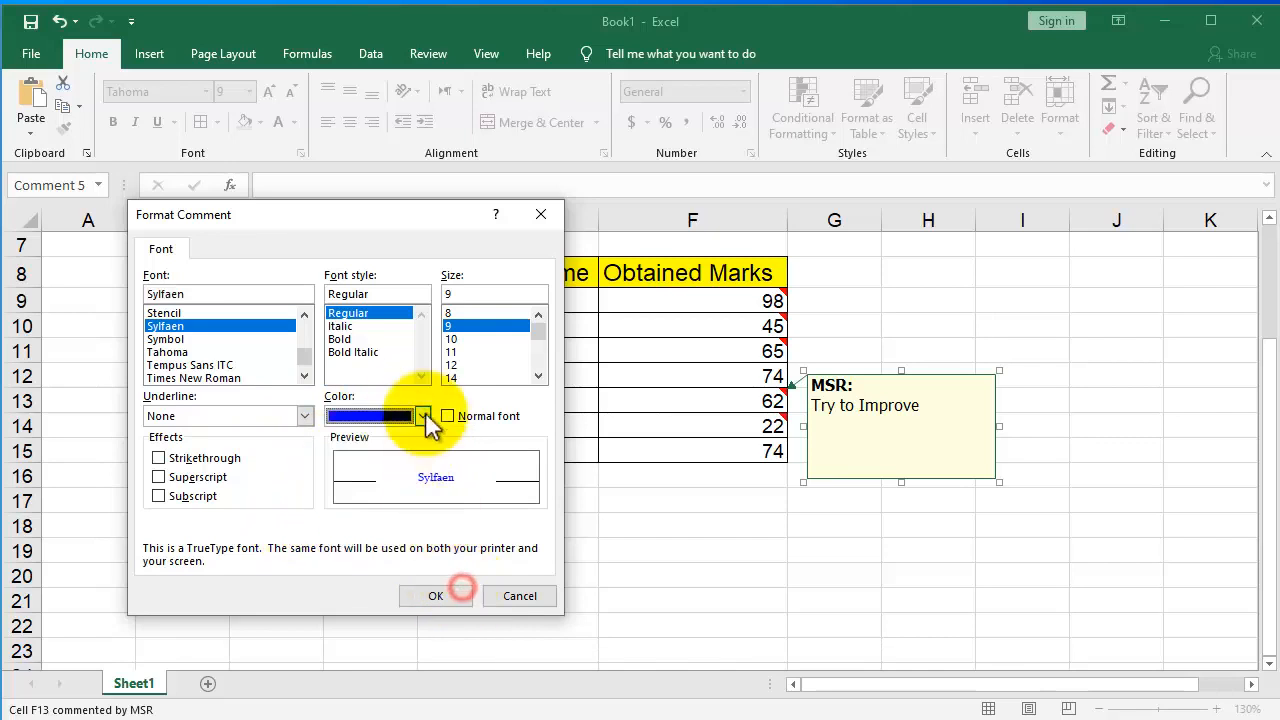
left_click(354, 352)
left_click(452, 365)
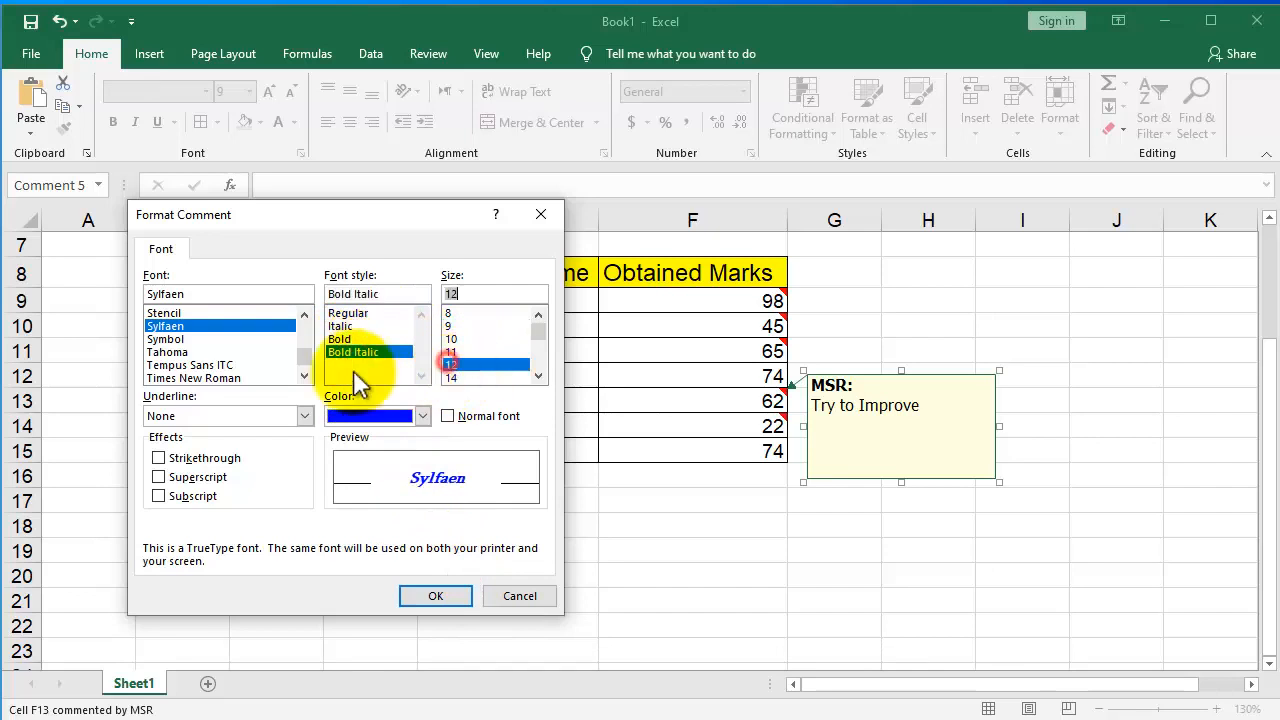
left_click(198, 353)
left_click(195, 366)
left_click(198, 478)
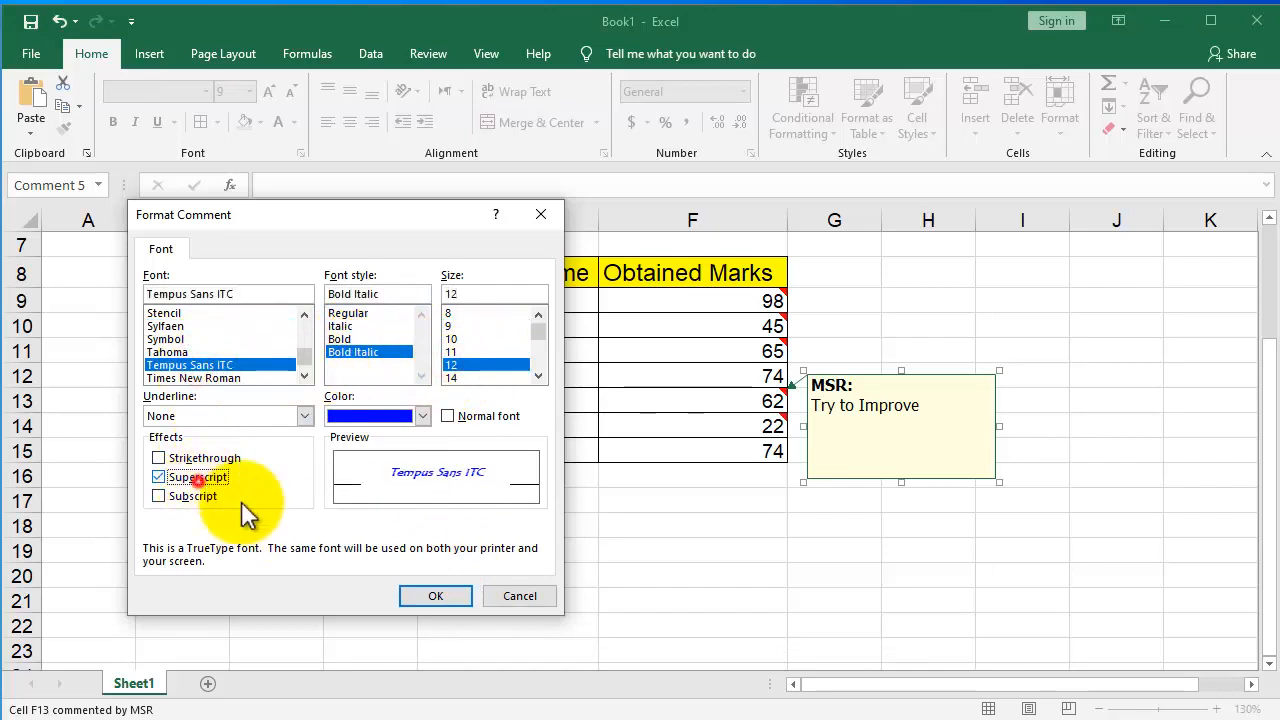
left_click(425, 595)
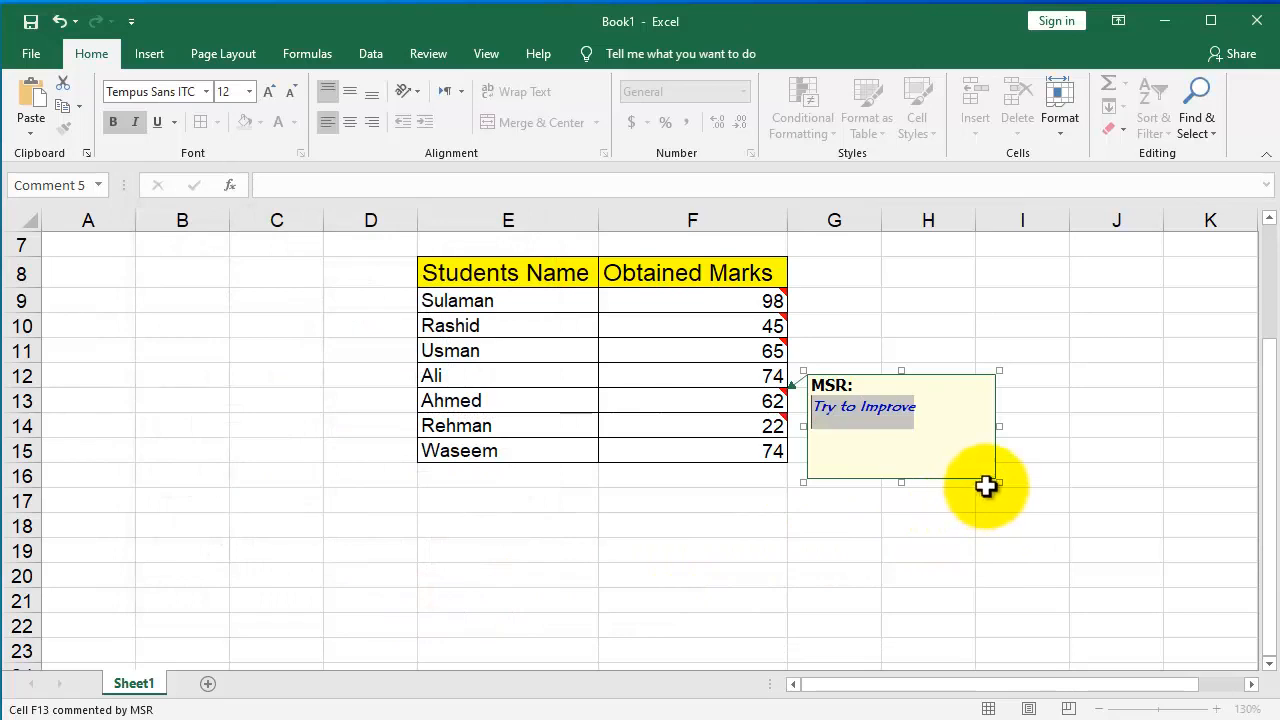
left_click_drag(998, 482, 970, 442)
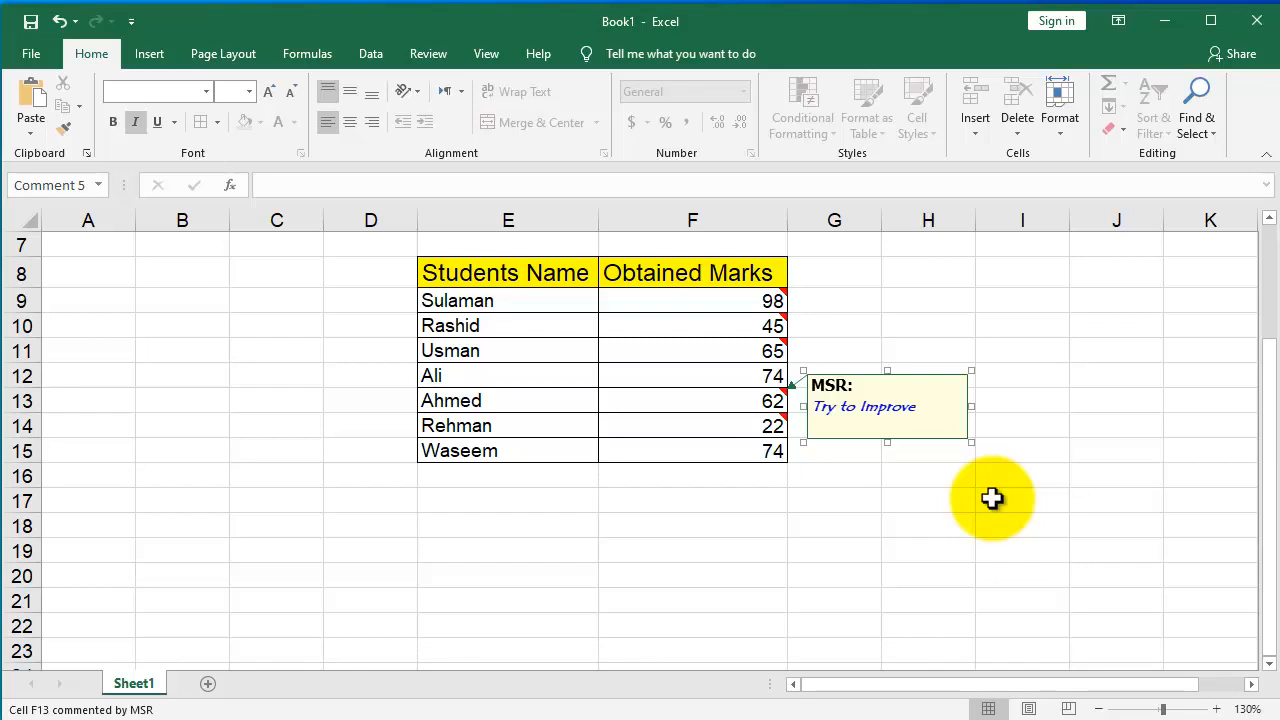
Leave the F13 comment box and delete the comments from cells F9 to F11 in one go.
left_click(991, 498)
left_click_drag(820, 298, 767, 345)
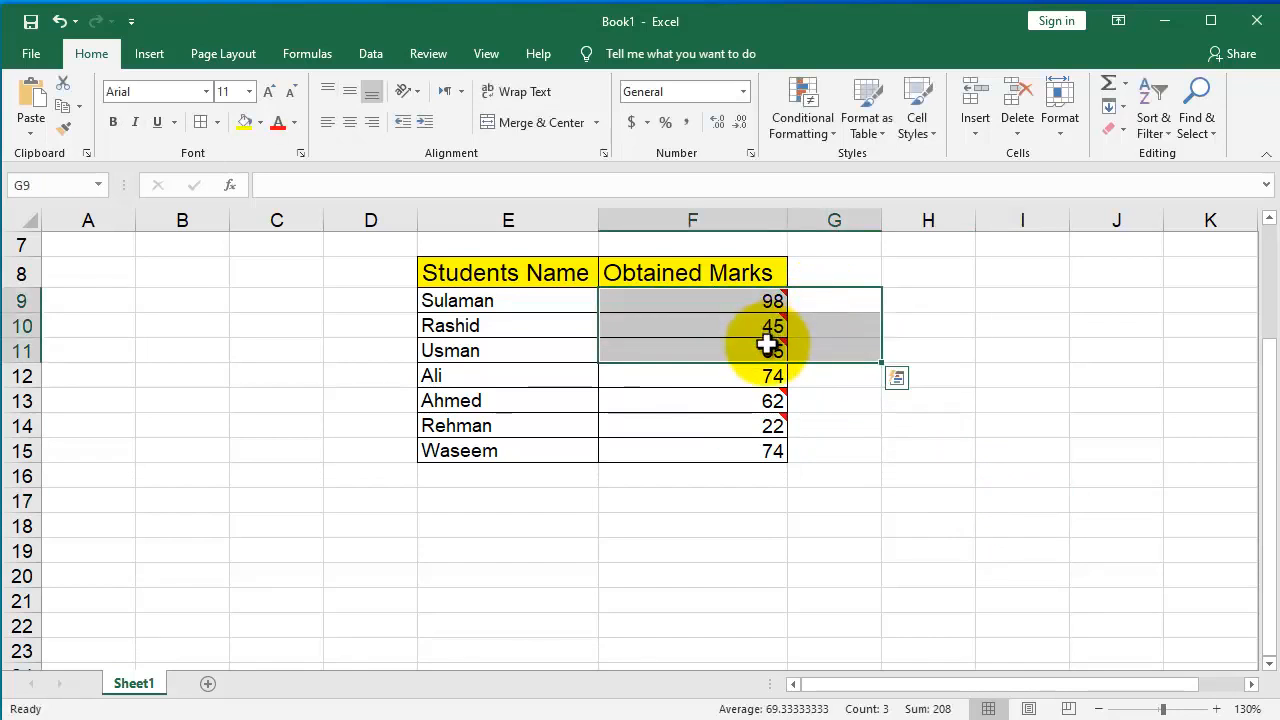
left_click_drag(740, 296, 740, 349)
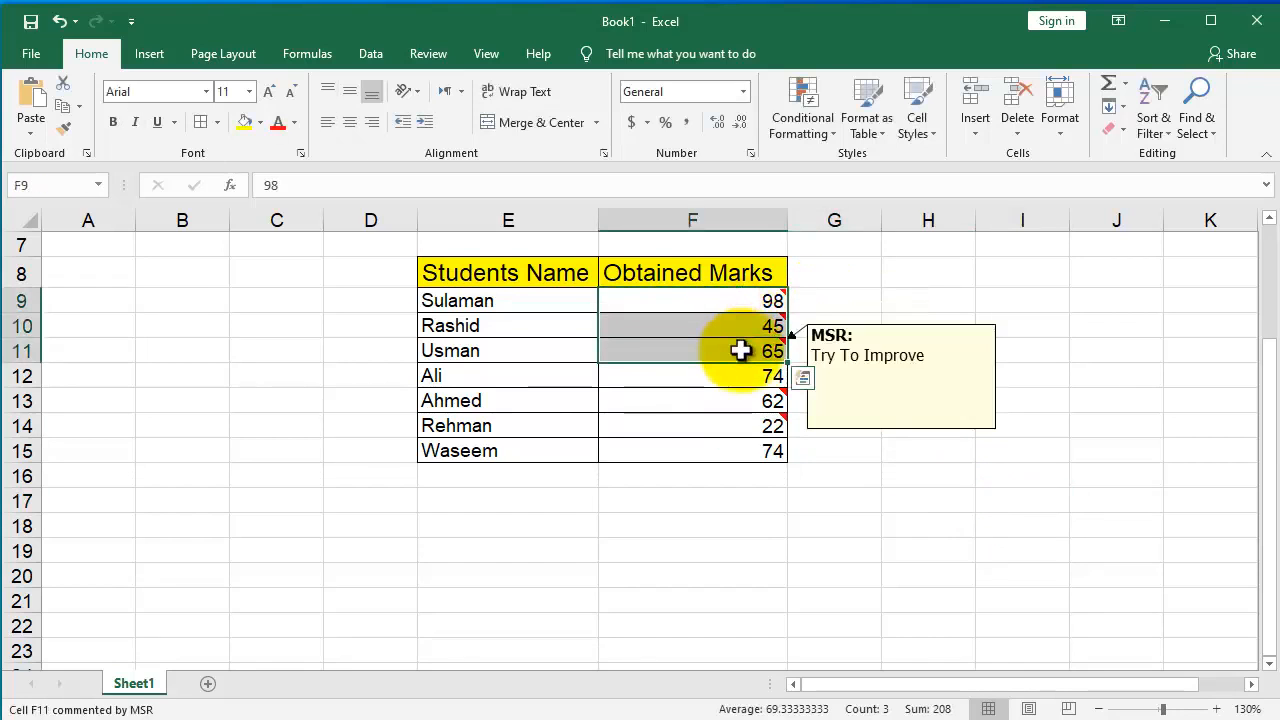
right_click(740, 349)
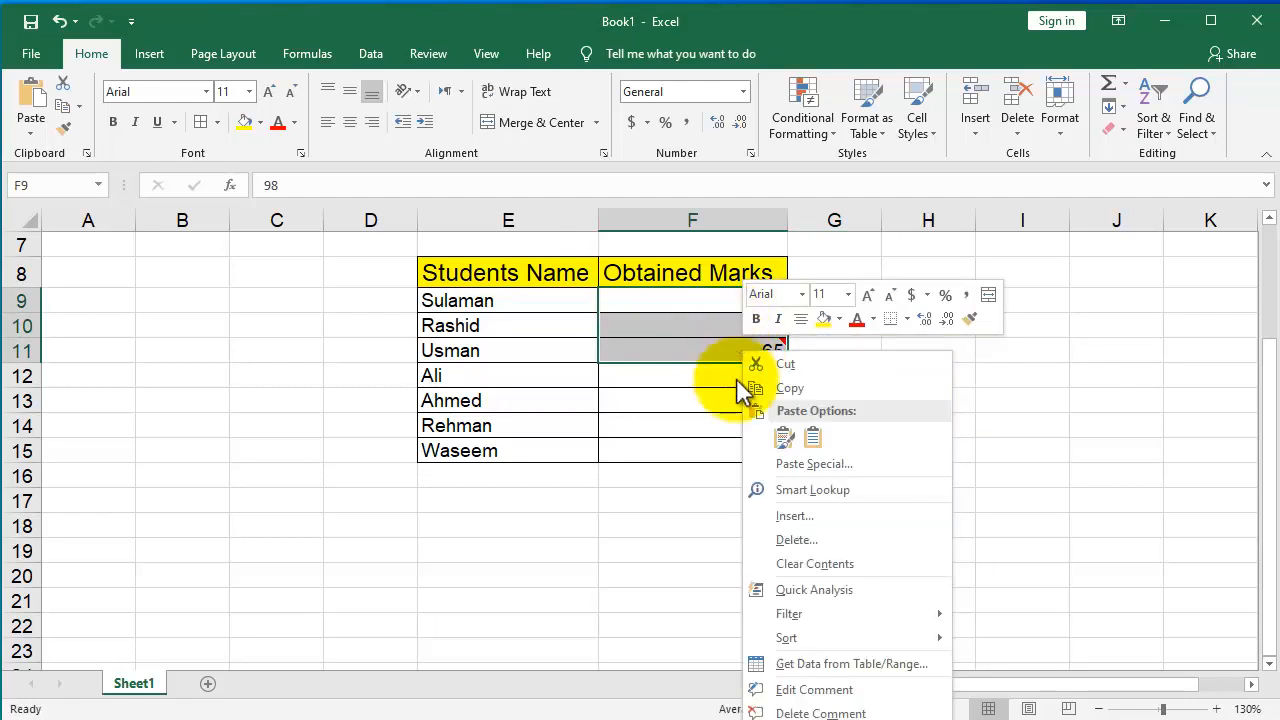
left_click(800, 713)
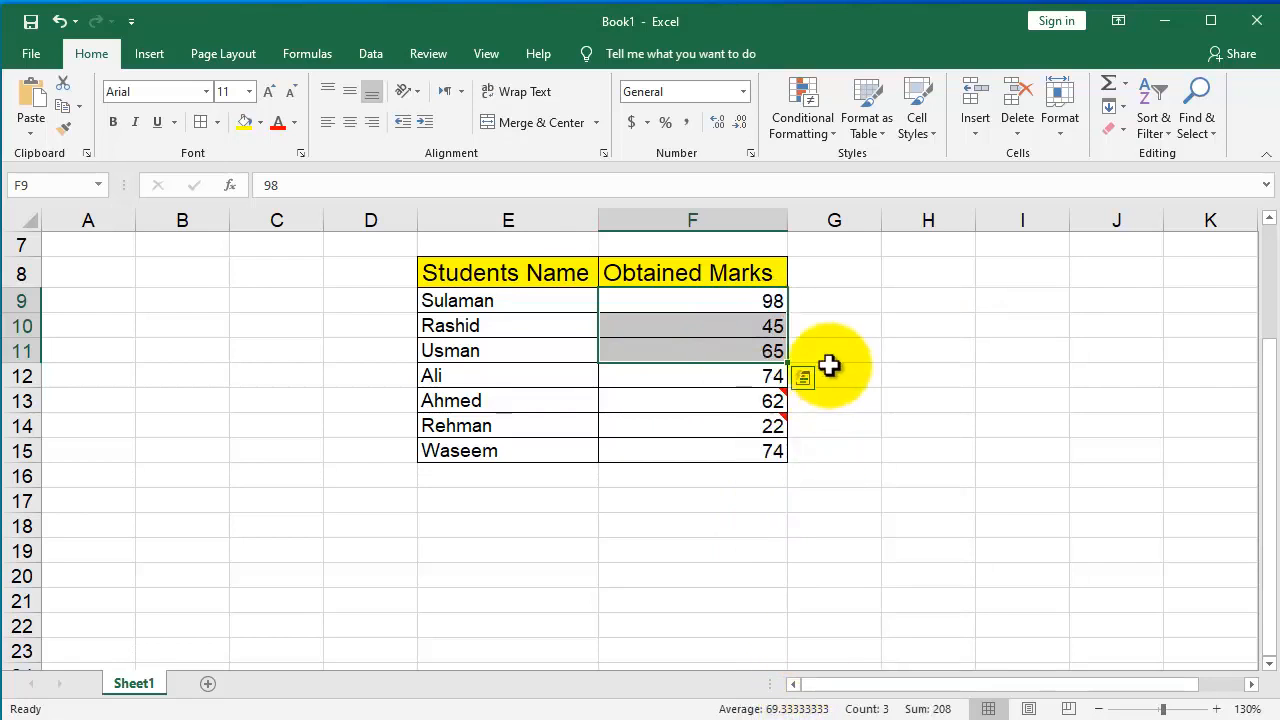
Delete the remaining comments from the marks in cells F13 and F14 together.
left_click_drag(867, 398, 720, 420)
right_click(722, 420)
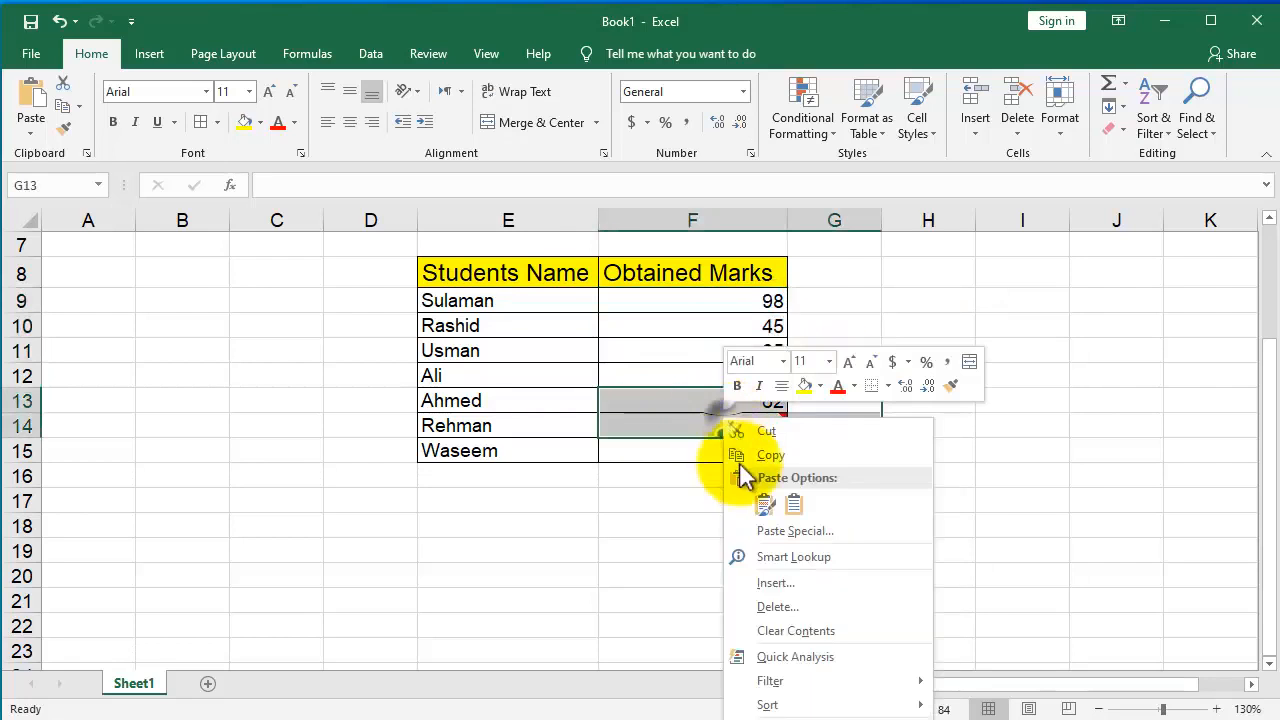
left_click(1054, 290)
scroll(903, 306, "down", 2)
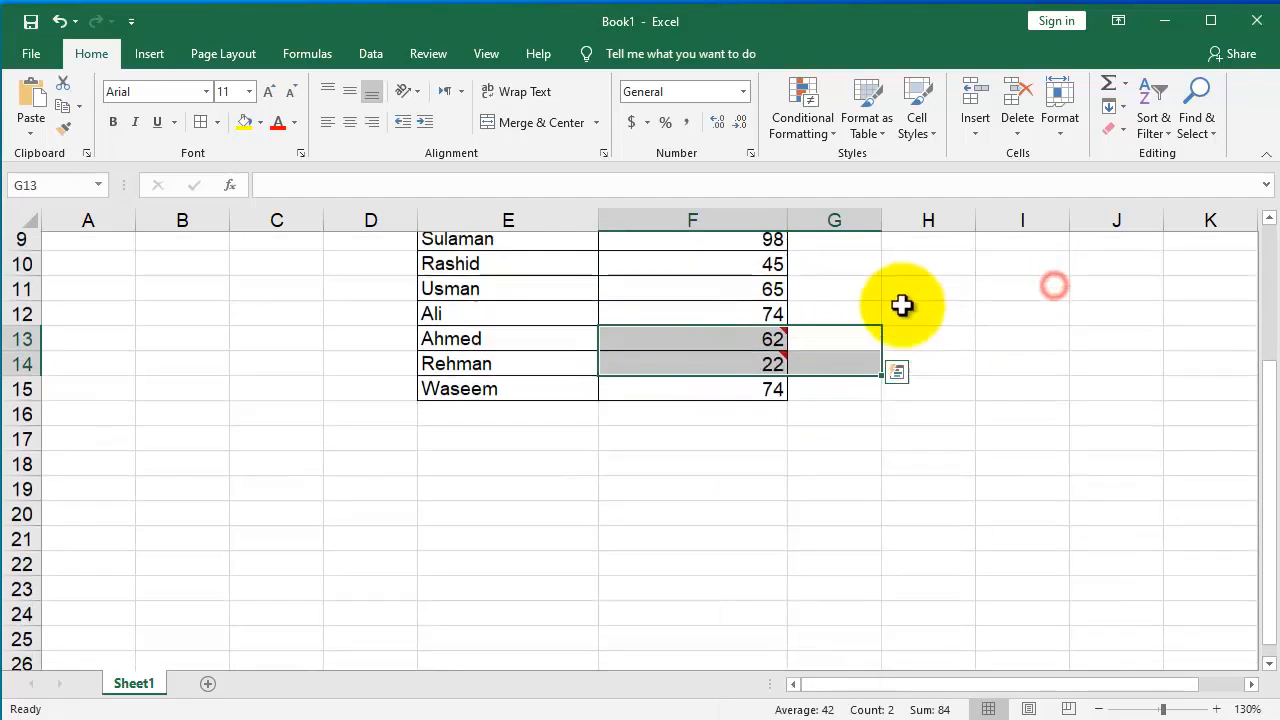
scroll(812, 277, "down", 1)
right_click(778, 262)
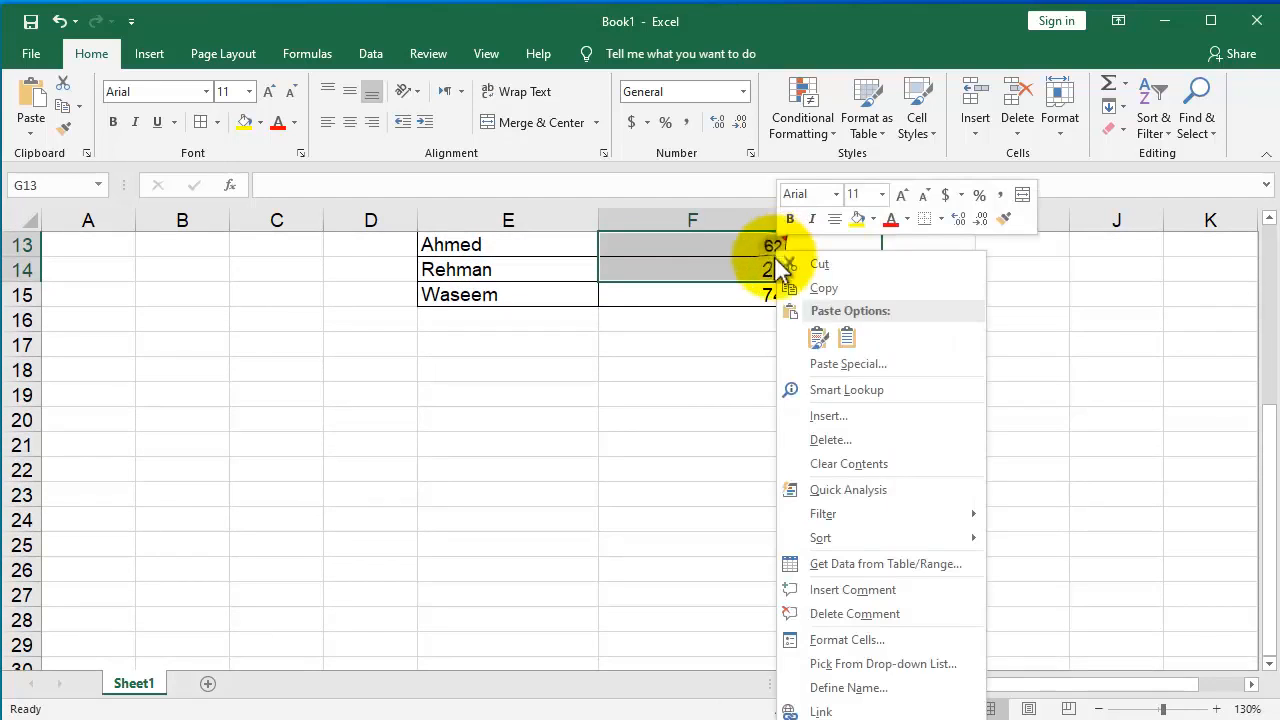
left_click(862, 614)
scroll(780, 538, "up", 2)
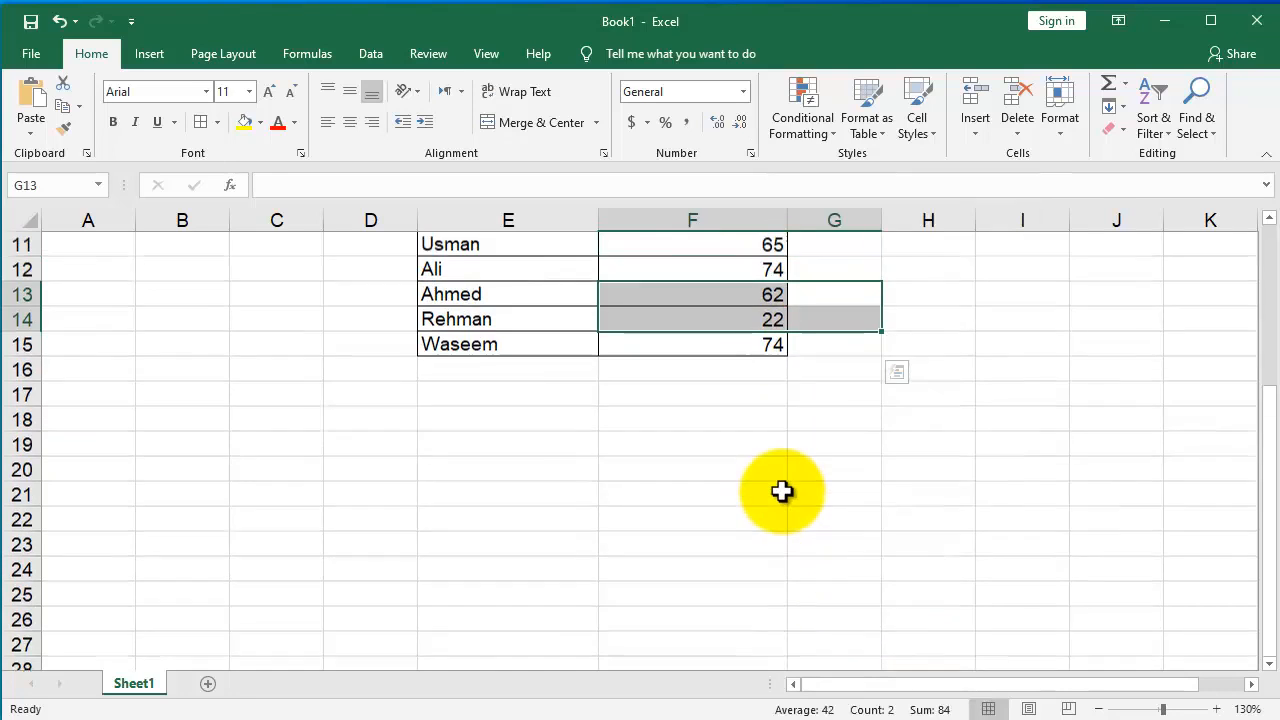